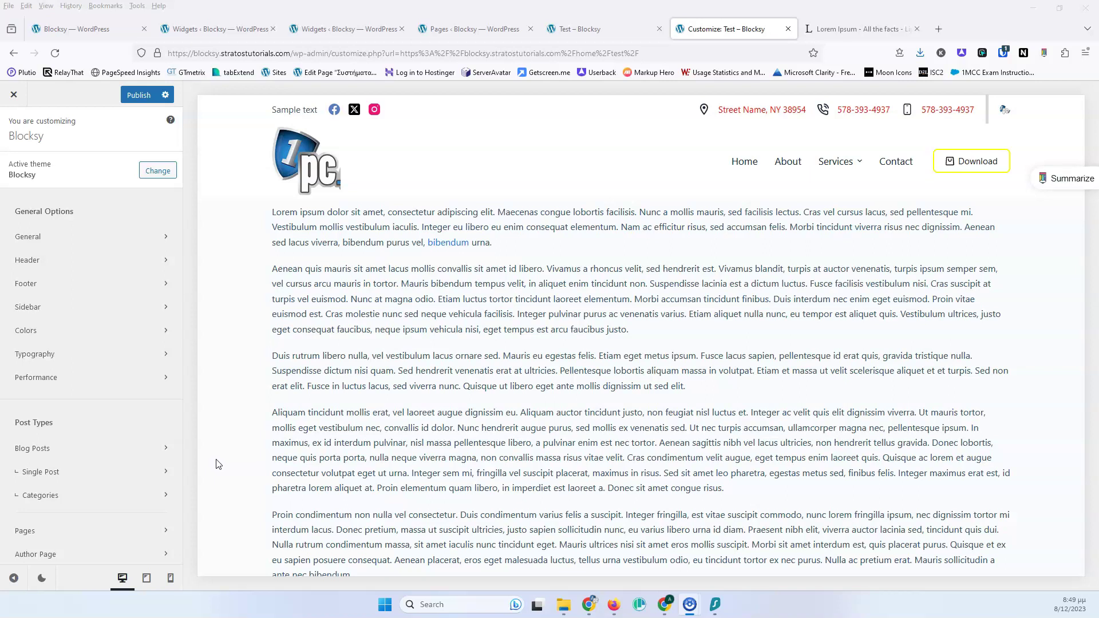
# Step: Look through the Sidebar options panel and return to the main theme options list
pyautogui.click(224, 397)
pyautogui.click(85, 281)
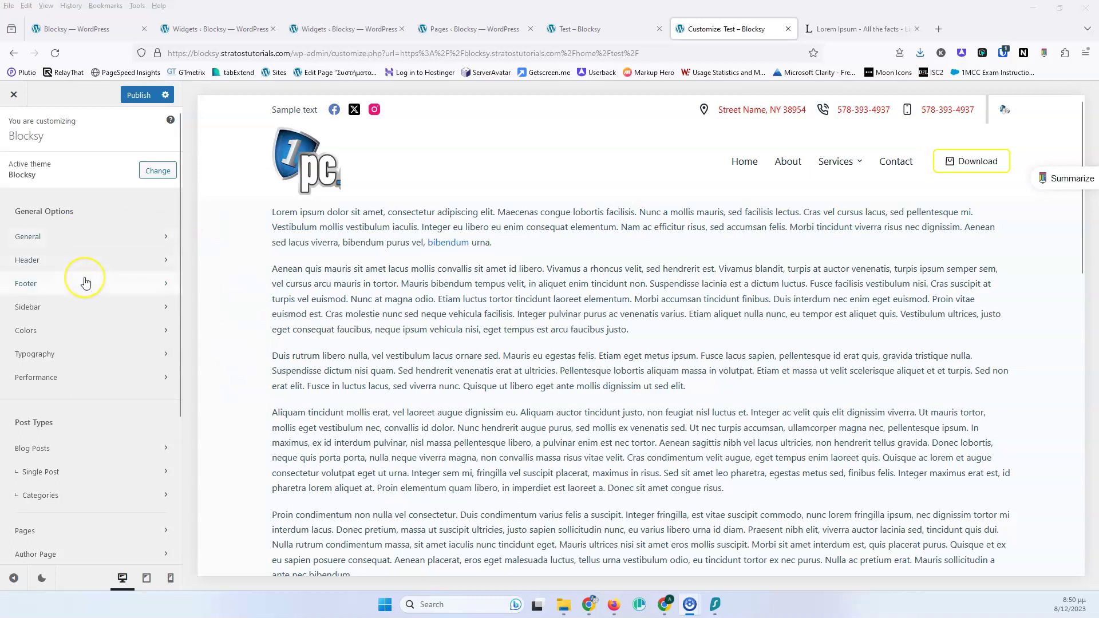
pyautogui.click(63, 308)
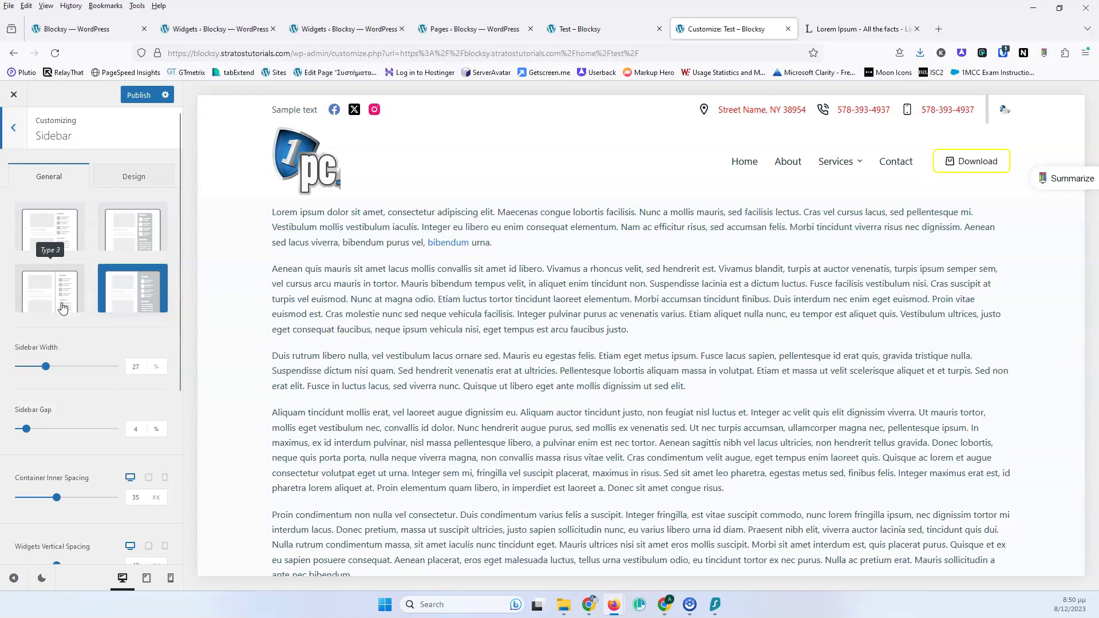
pyautogui.click(63, 238)
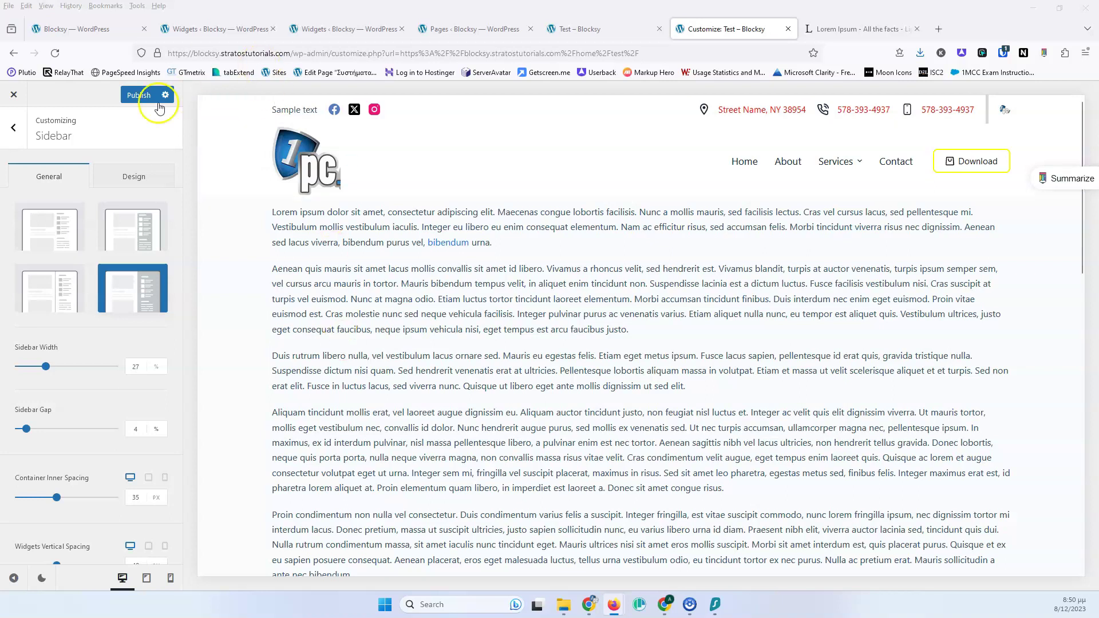
pyautogui.click(16, 129)
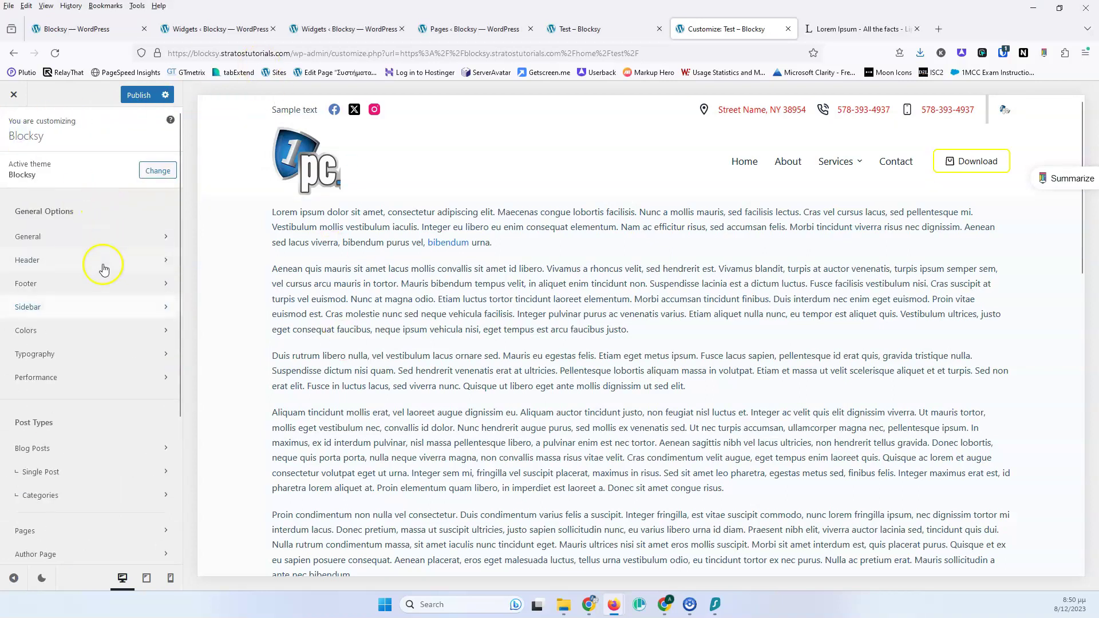
# Step: Review the Pages and Single Post settings panels without changing them
pyautogui.scroll(-3, 102, 334)
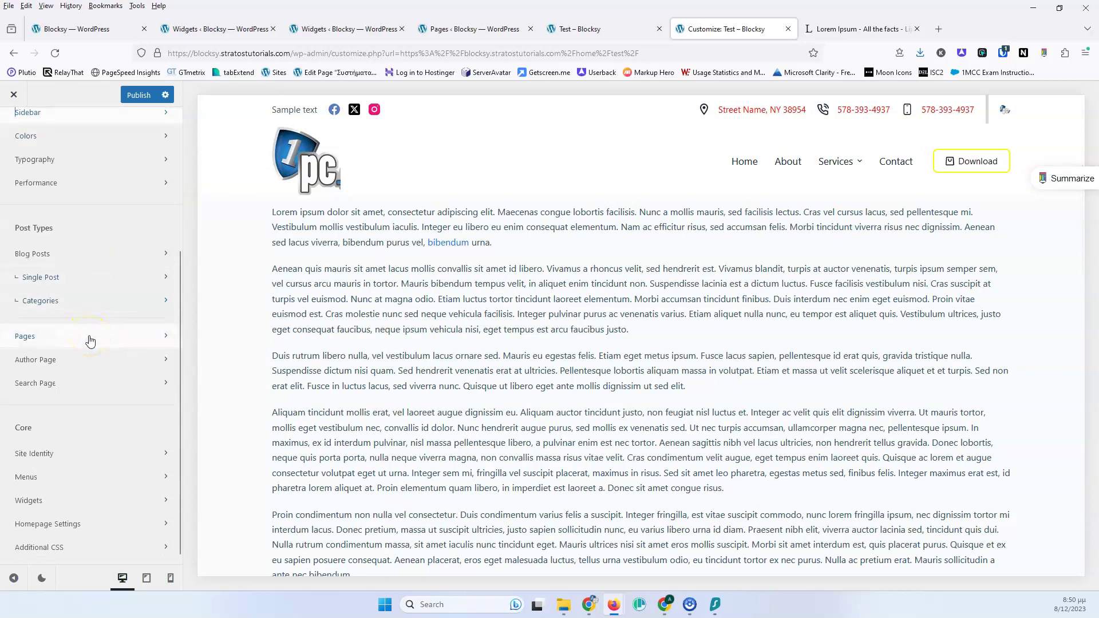
pyautogui.click(29, 338)
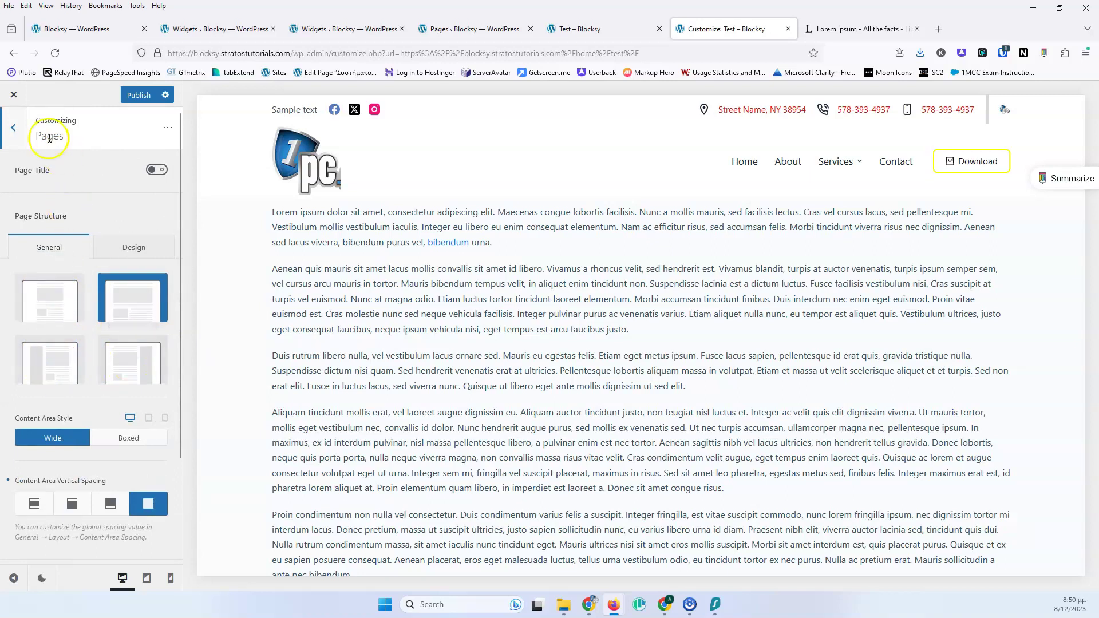
pyautogui.click(13, 127)
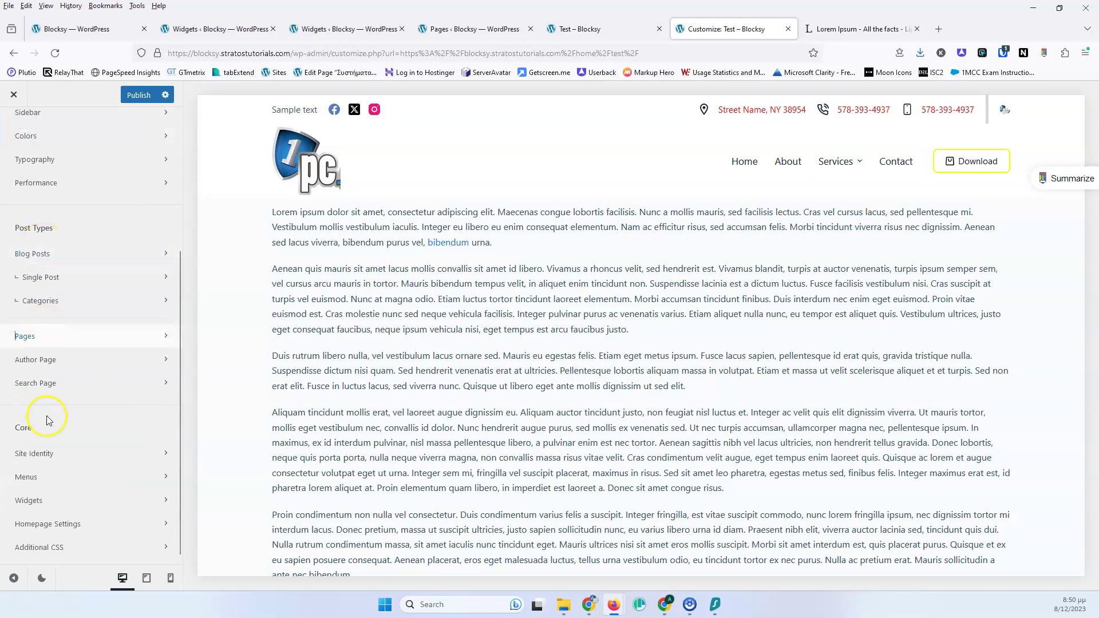
pyautogui.click(67, 282)
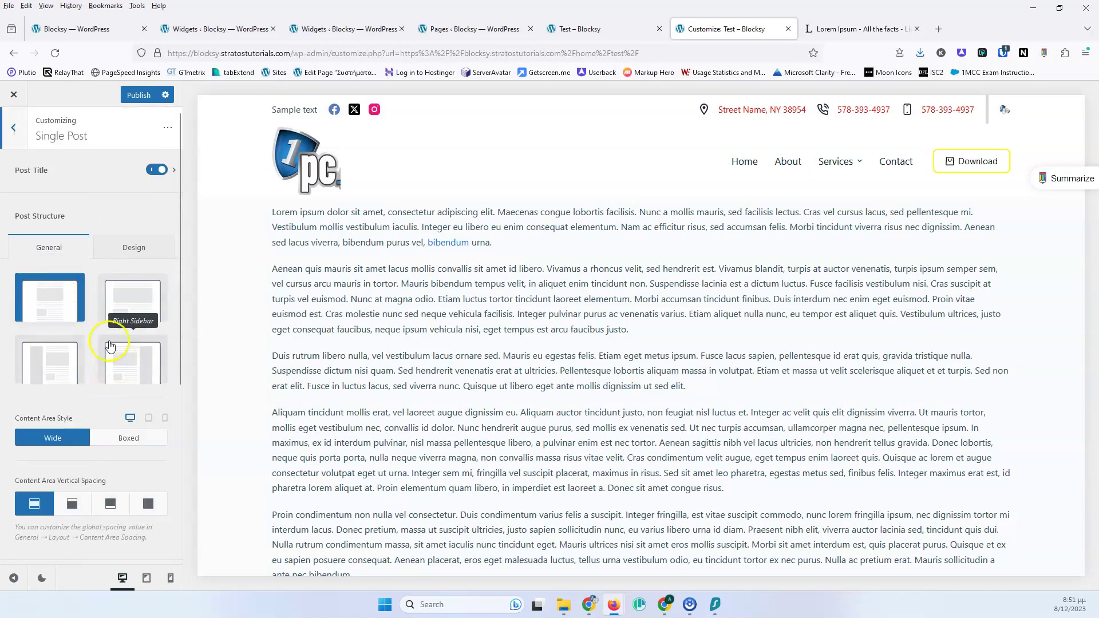
pyautogui.click(18, 135)
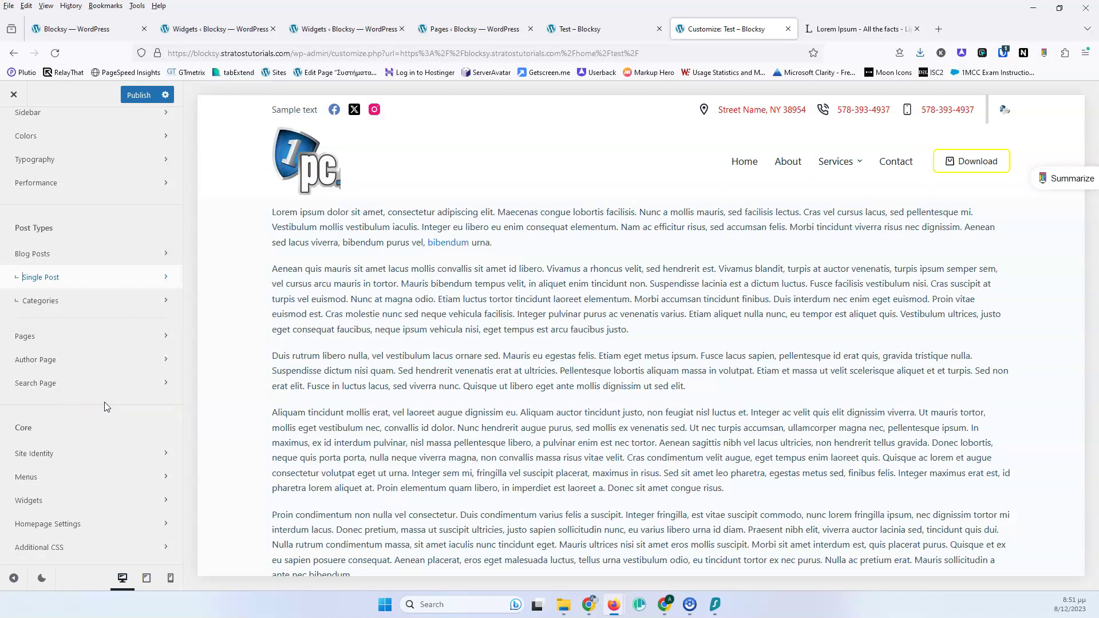
pyautogui.click(69, 282)
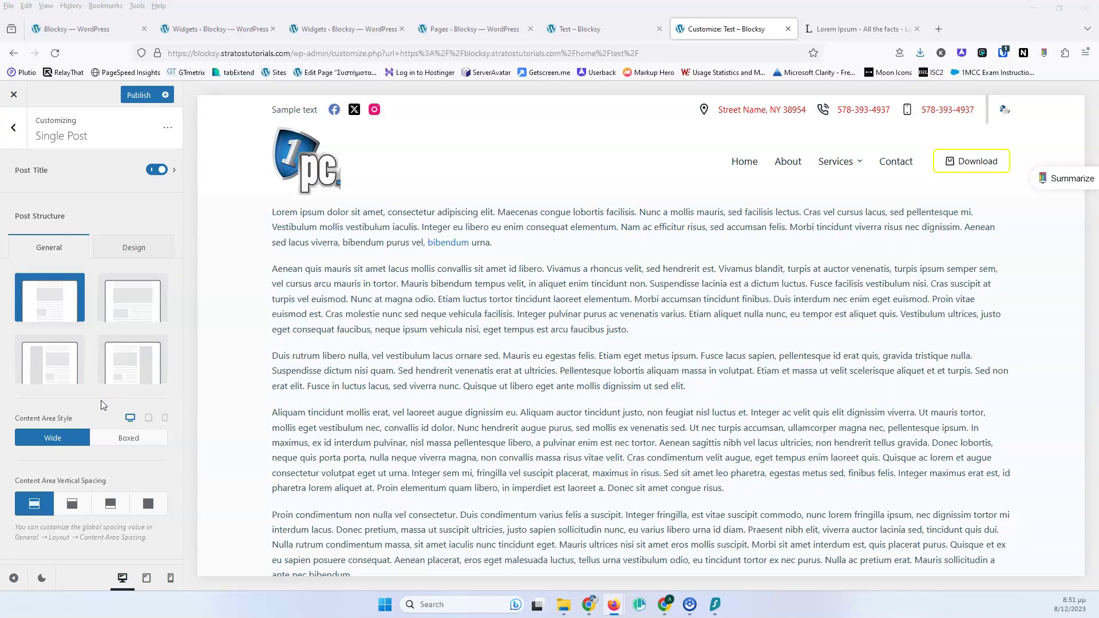
pyautogui.click(25, 142)
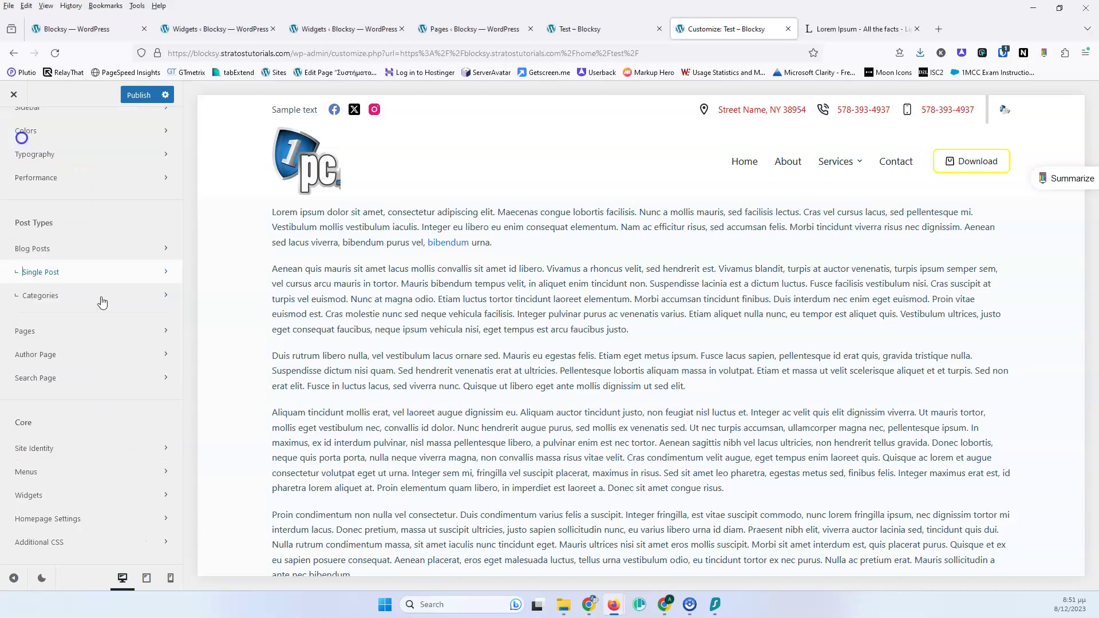
pyautogui.scroll(3, 104, 300)
pyautogui.moveTo(106, 303); pyautogui.dragTo(338, 326)
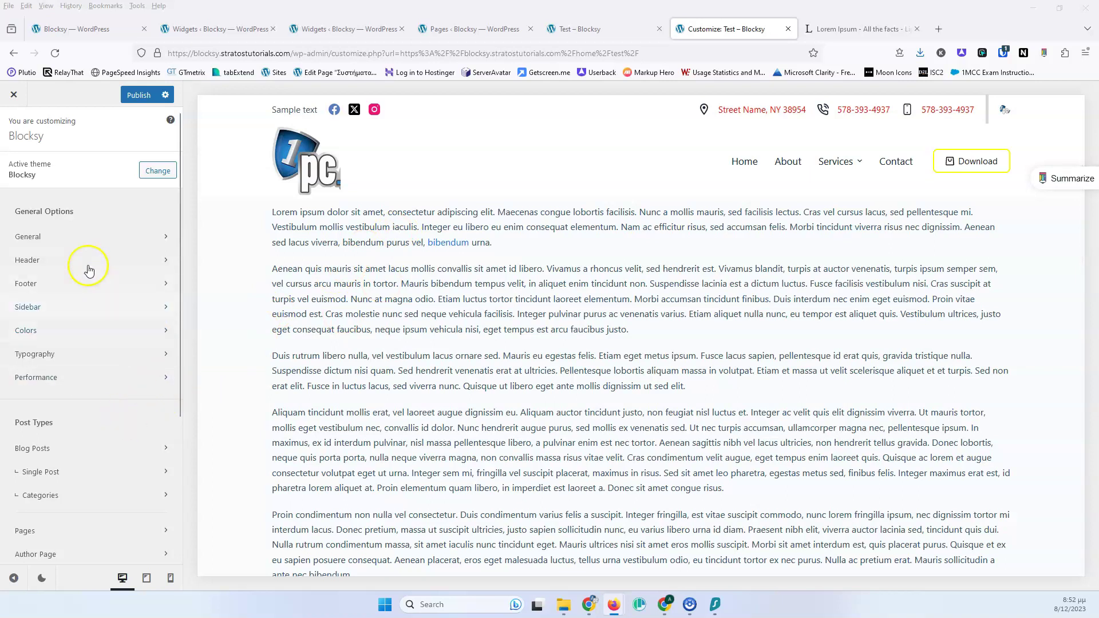
# Step: Set the Pages page structure to Left Sidebar
pyautogui.scroll(-3, 77, 409)
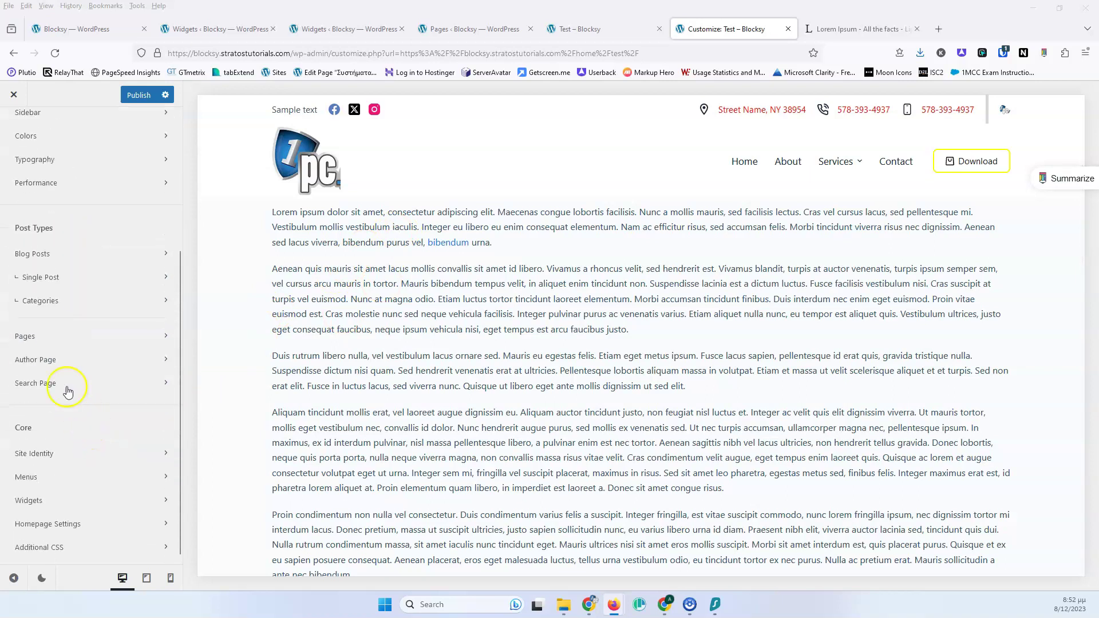
pyautogui.click(40, 343)
pyautogui.click(48, 366)
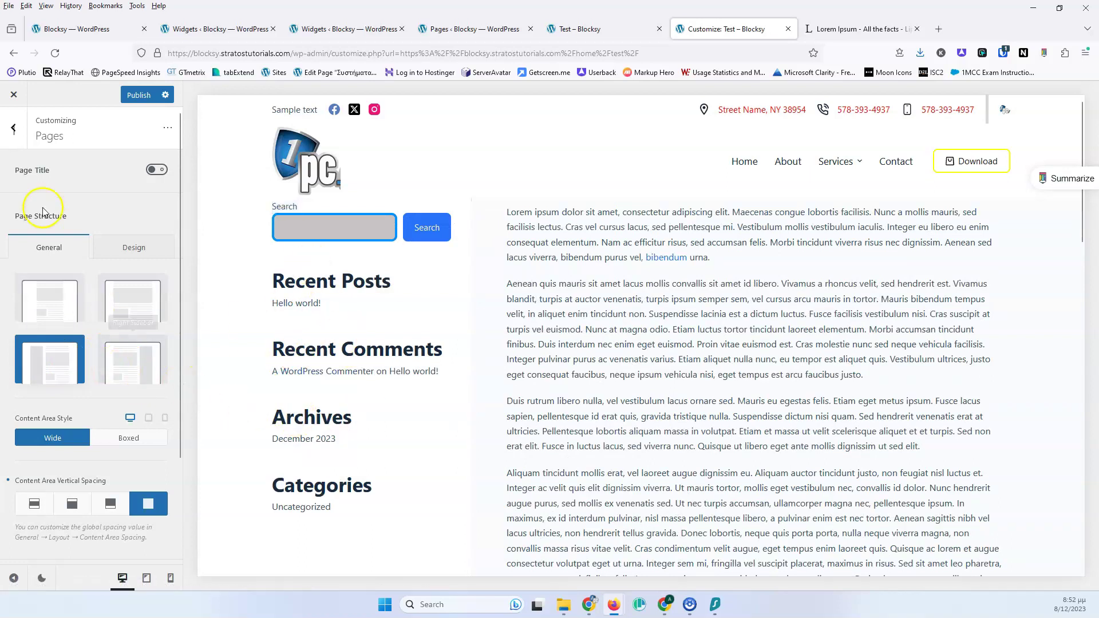
pyautogui.click(13, 128)
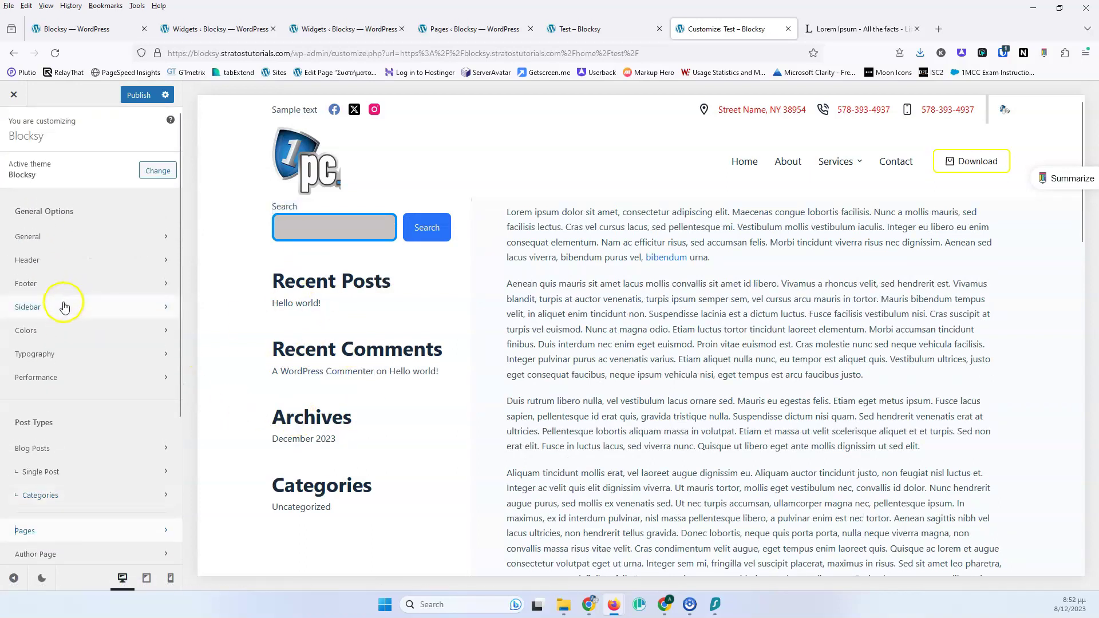
# Step: Try sidebar Types 1 and 2 and set the sidebar background to palette colour 6
pyautogui.click(60, 306)
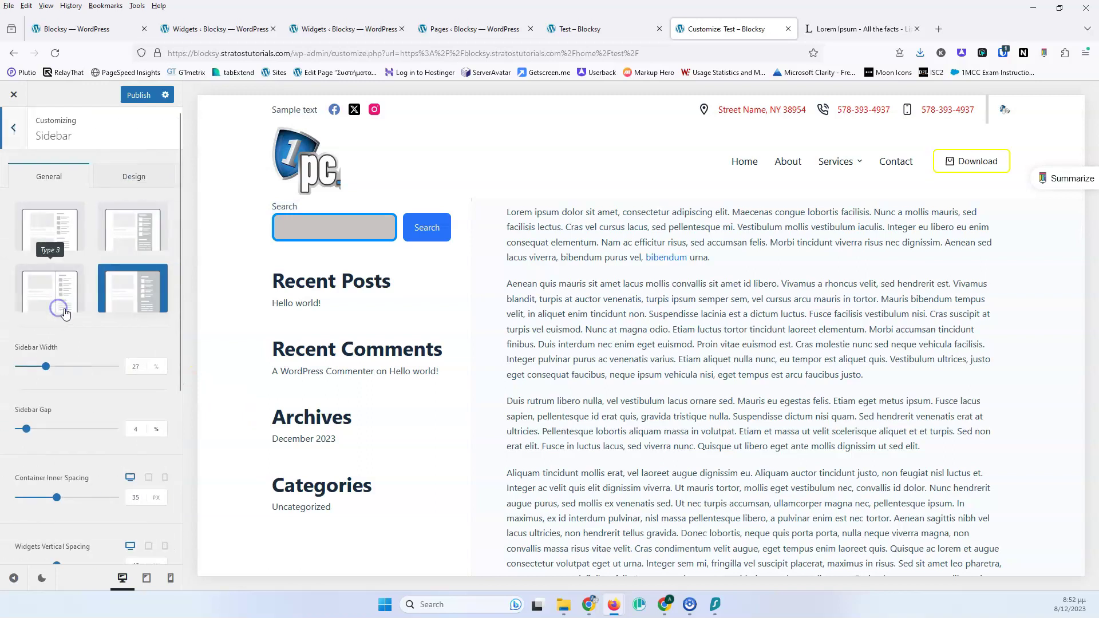
pyautogui.click(50, 236)
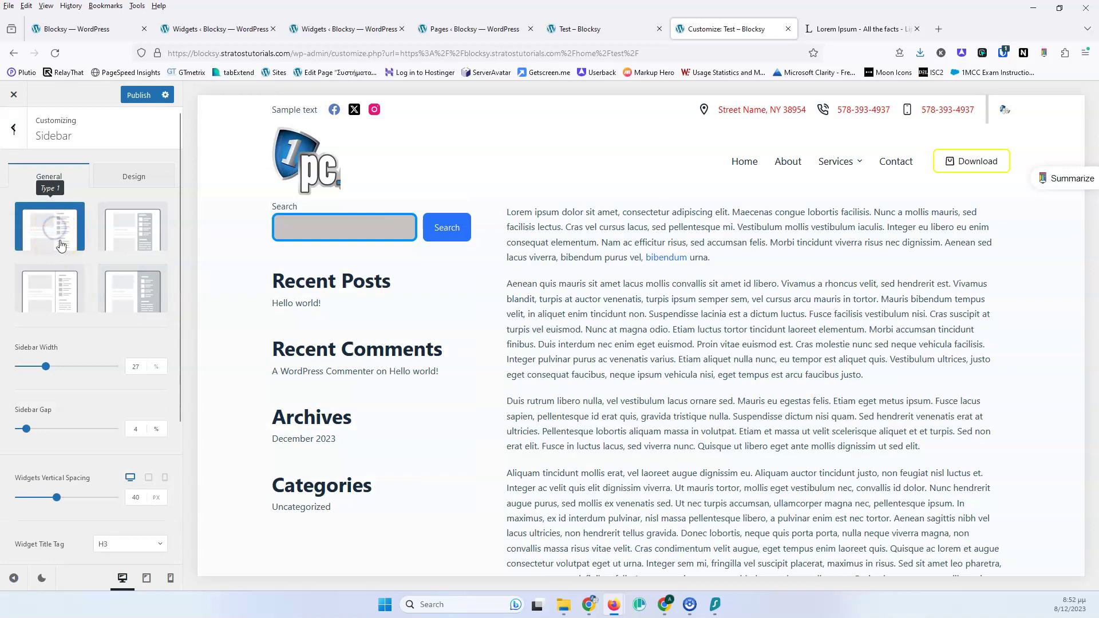
pyautogui.click(117, 229)
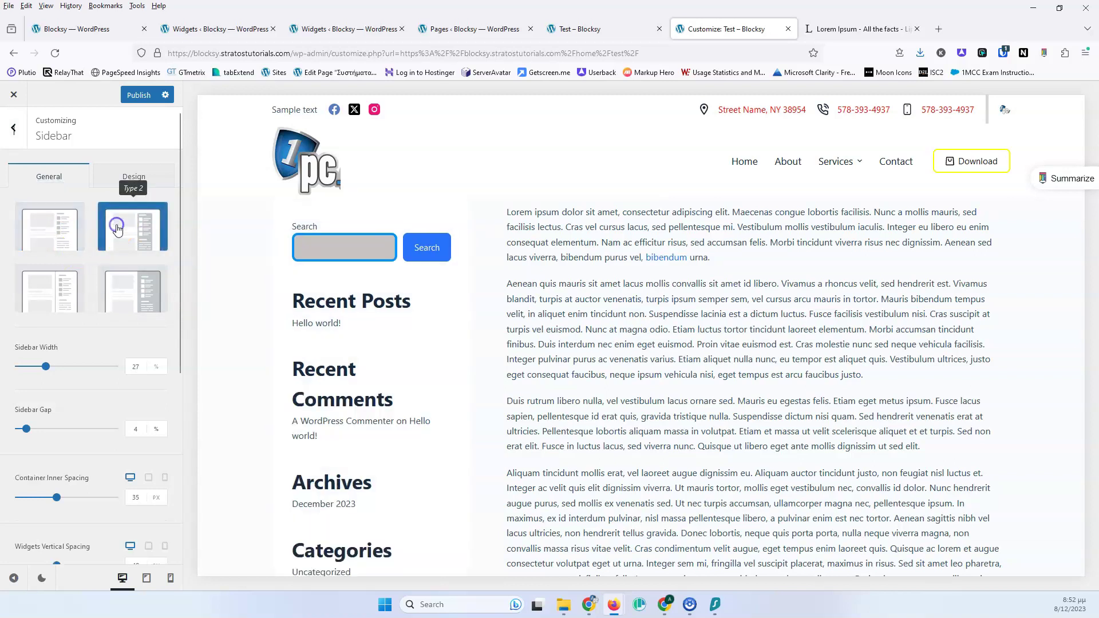
pyautogui.click(126, 186)
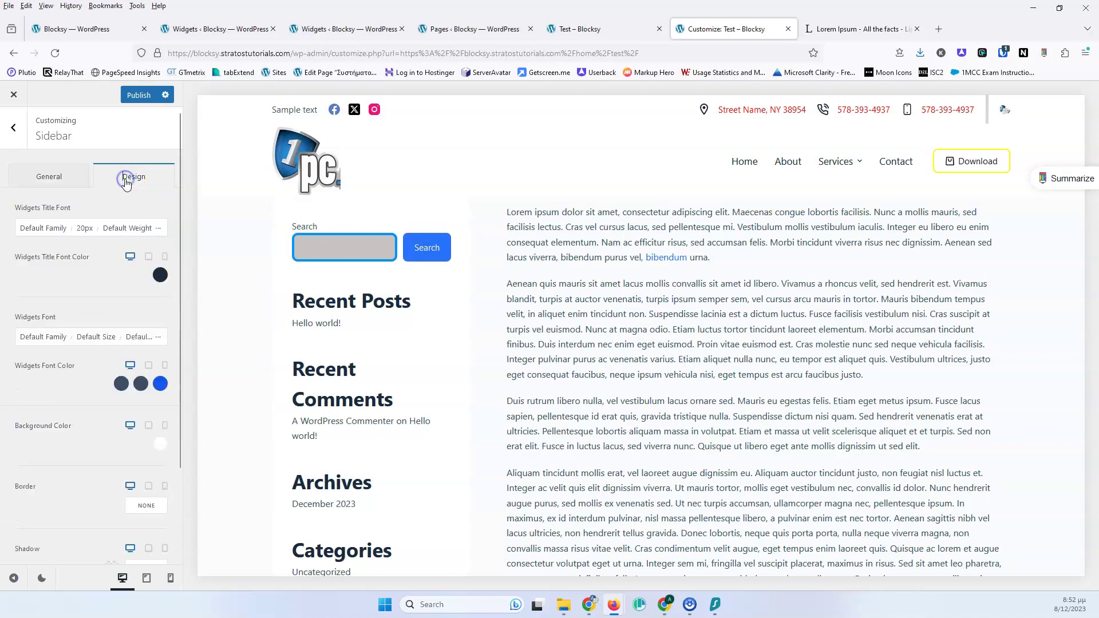
pyautogui.click(158, 453)
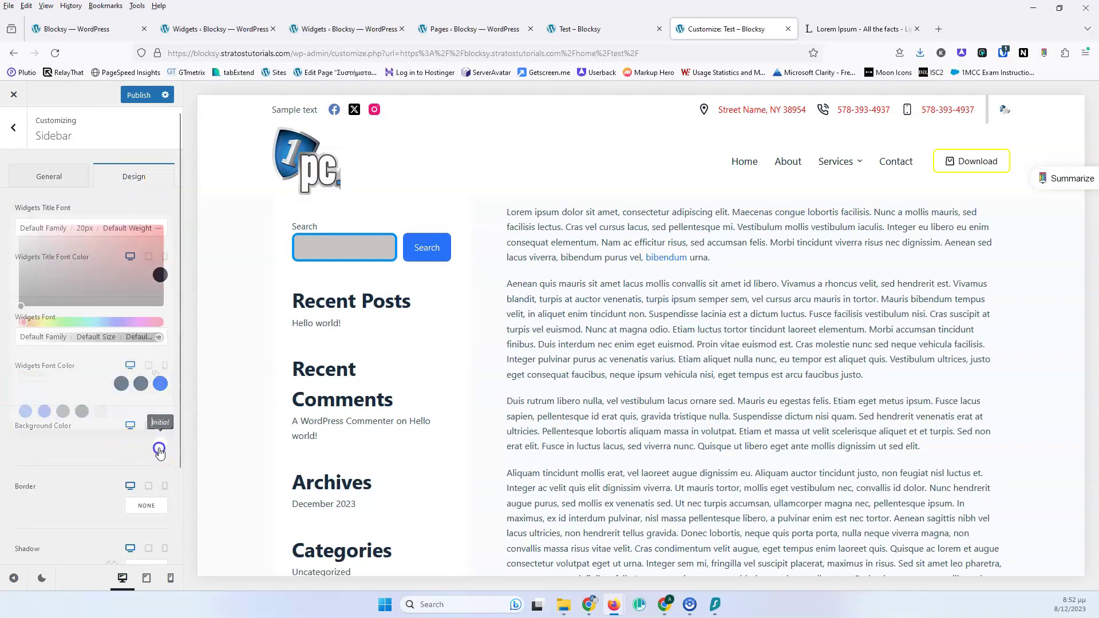
pyautogui.click(120, 409)
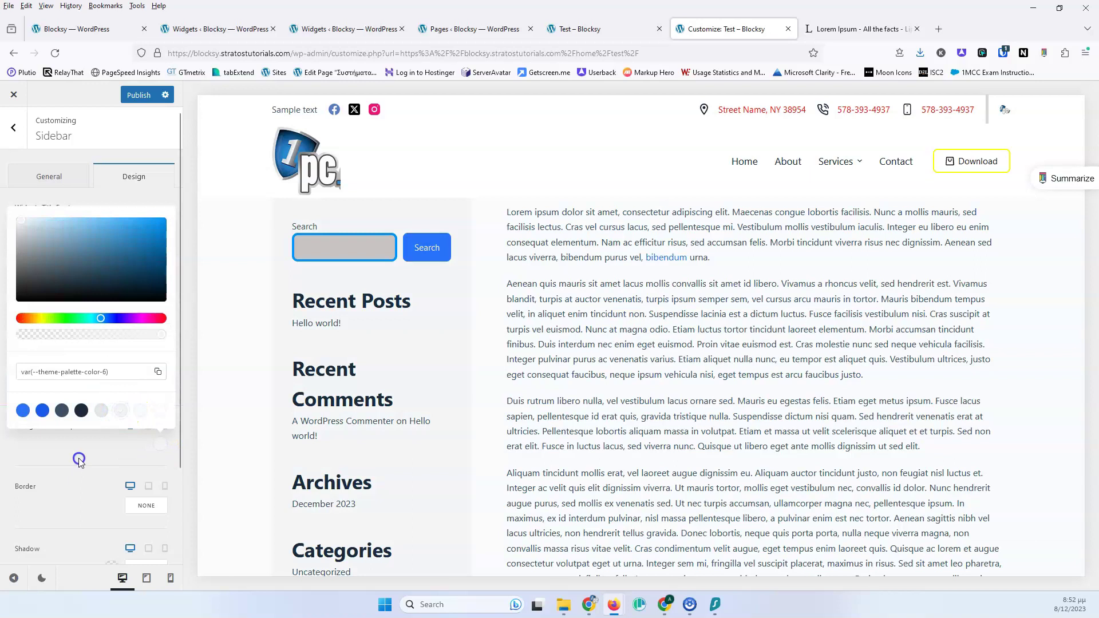
pyautogui.click(78, 467)
pyautogui.click(74, 182)
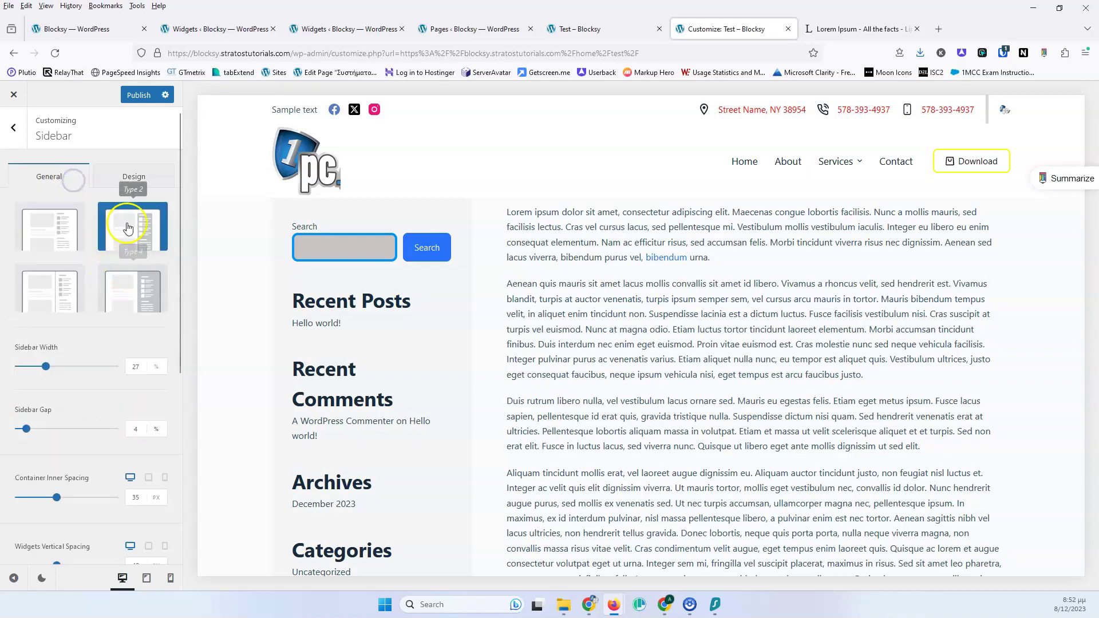
# Step: Compare sidebar Types 1–4 and give the sidebar a dark divider colour
pyautogui.click(58, 227)
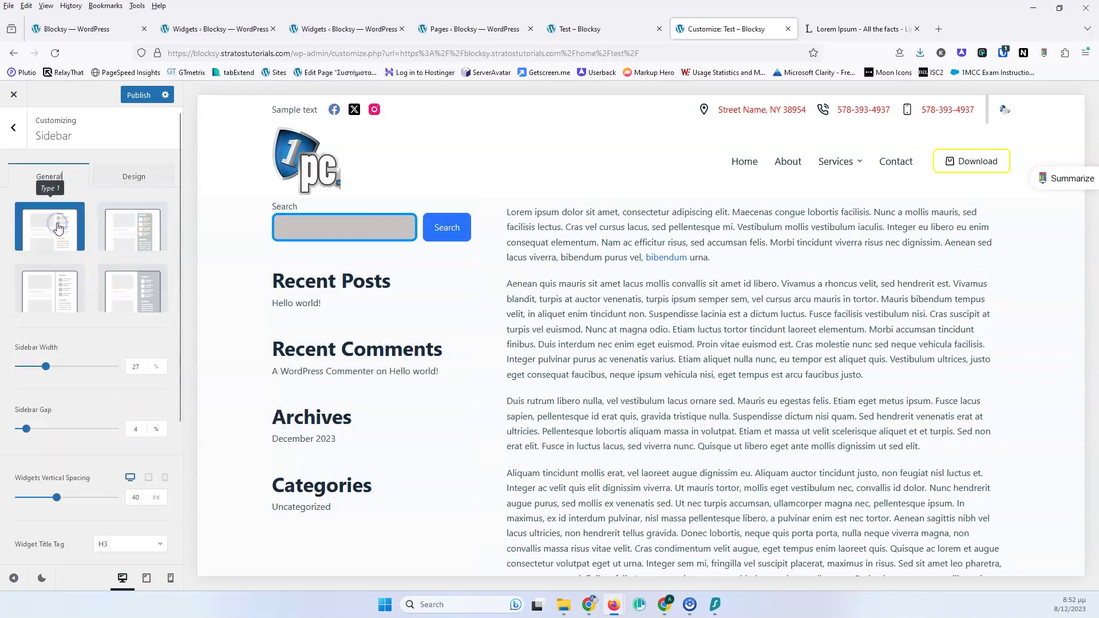
pyautogui.click(128, 228)
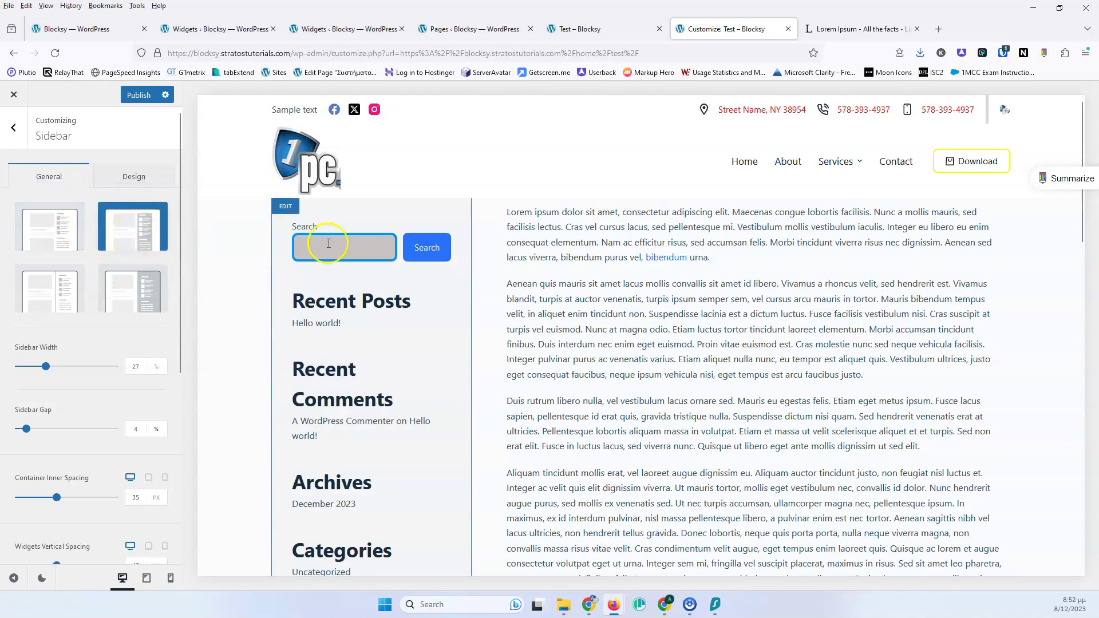
pyautogui.click(122, 300)
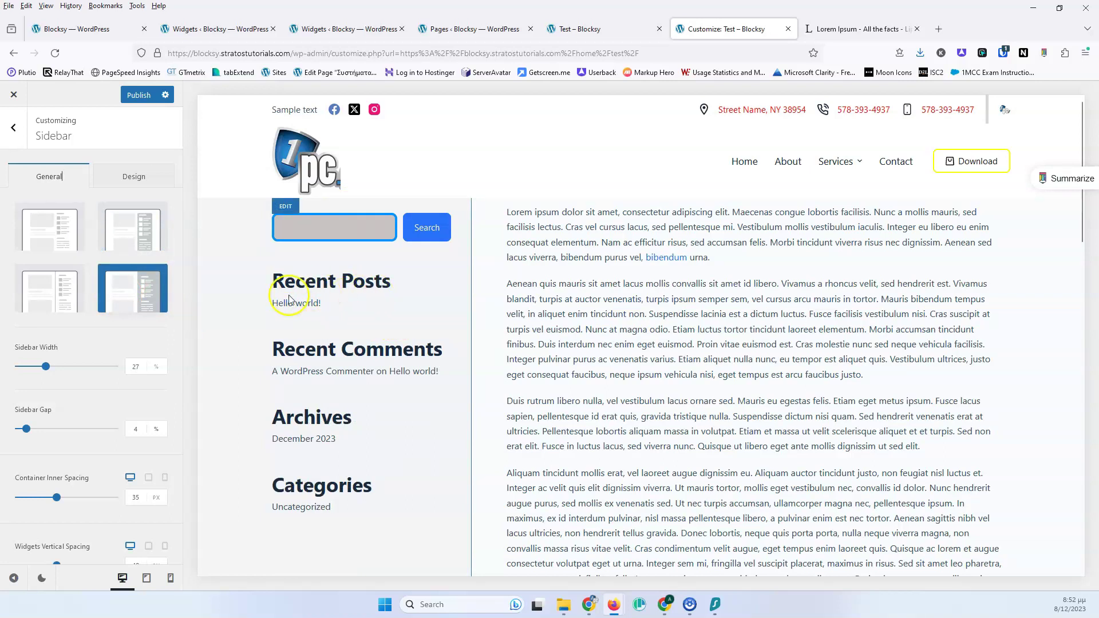
pyautogui.click(52, 297)
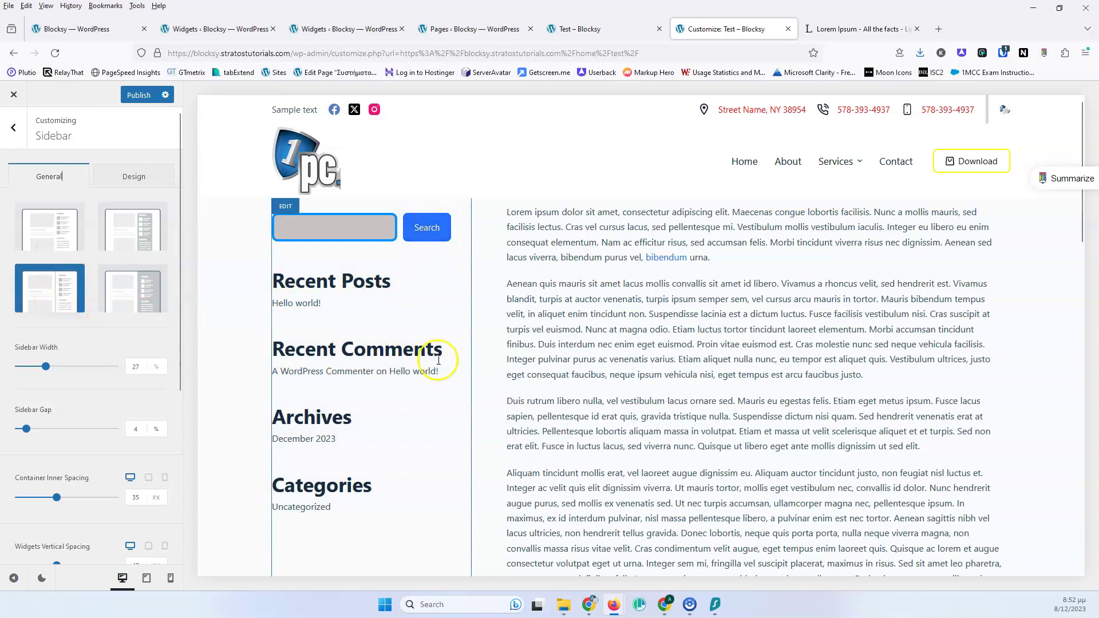
pyautogui.click(154, 180)
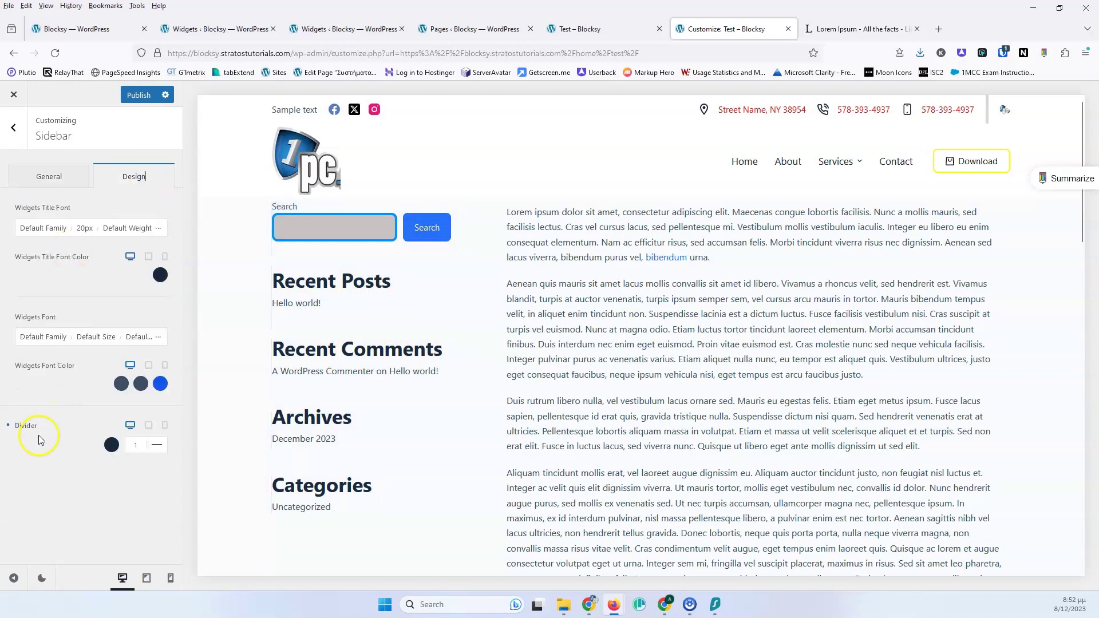
pyautogui.click(111, 446)
pyautogui.click(84, 278)
pyautogui.click(87, 495)
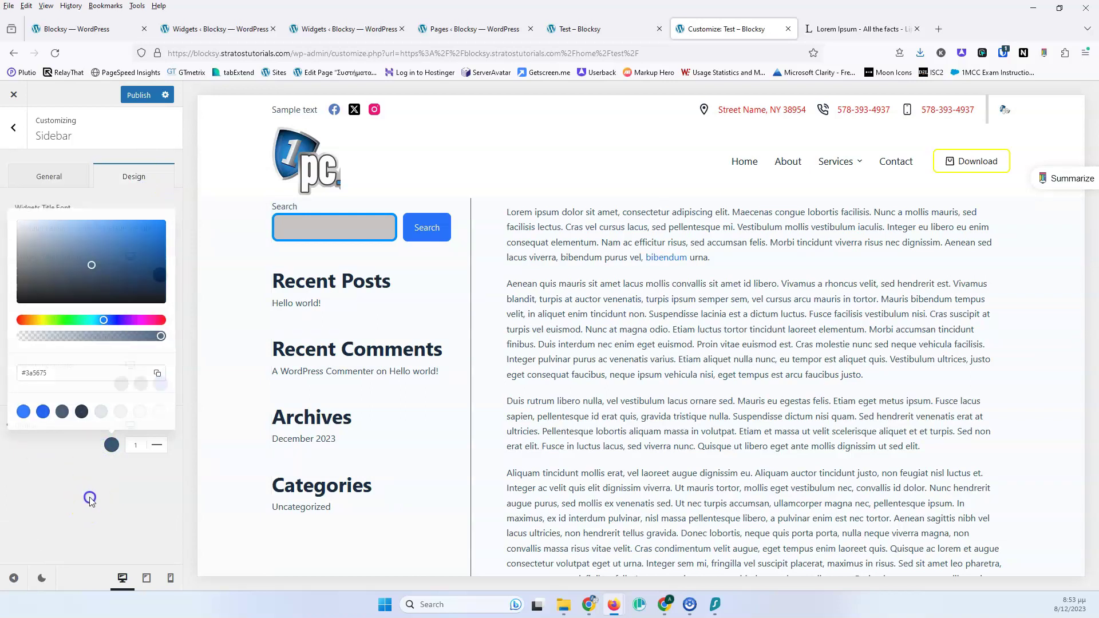
pyautogui.click(64, 180)
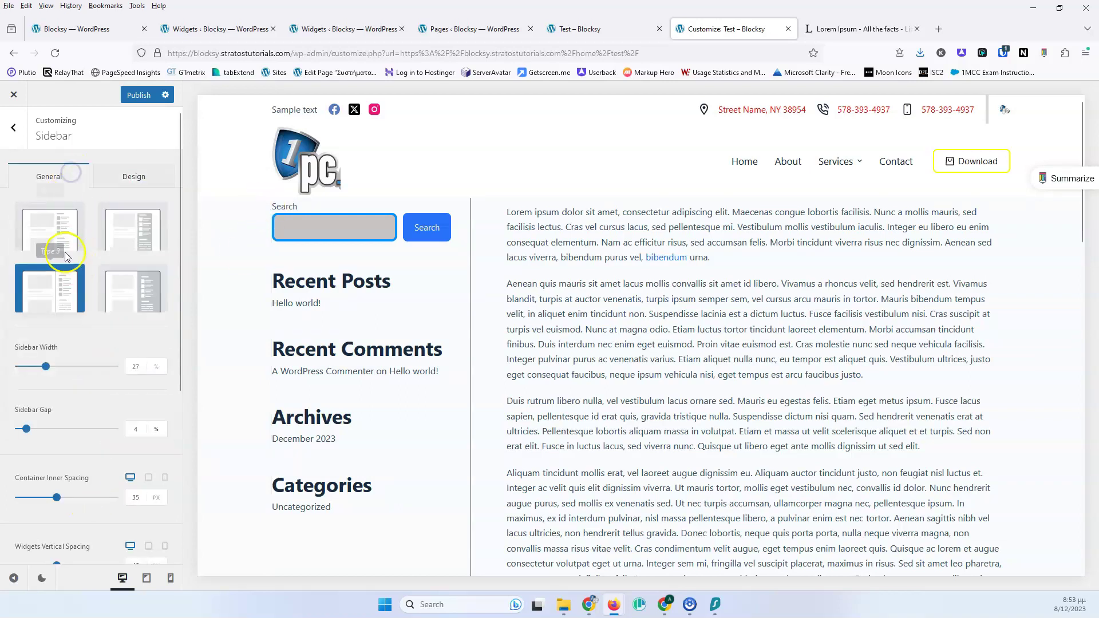
# Step: Cycle through the sidebar types again and settle on the Type 4 layout
pyautogui.click(52, 229)
pyautogui.click(143, 235)
pyautogui.click(129, 286)
pyautogui.click(57, 275)
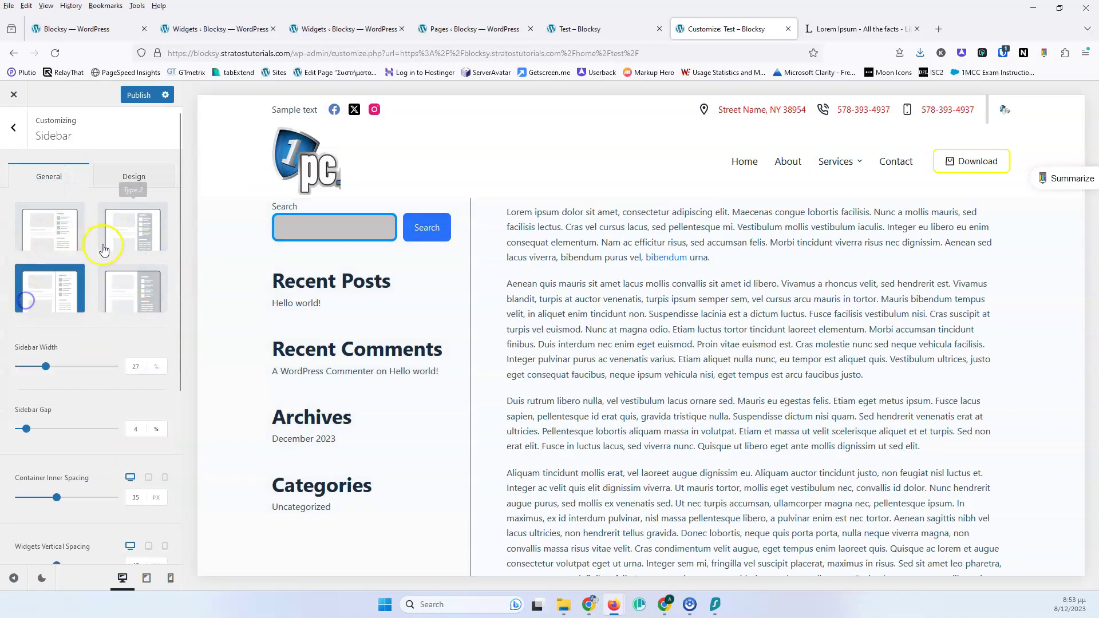
pyautogui.click(113, 243)
pyautogui.click(130, 283)
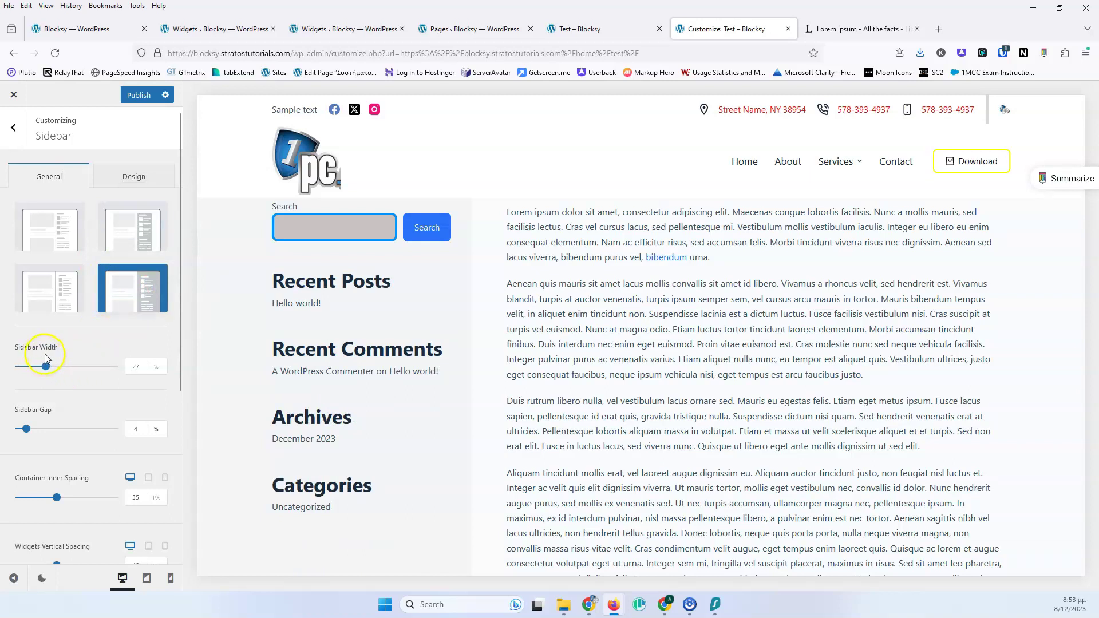
# Step: Reduce Sidebar Width to 22% and set Sidebar Gap to 4% after trying 2%
pyautogui.click(141, 369)
pyautogui.press('Down')
pyautogui.press('Down')
pyautogui.press('Down')
pyautogui.press('Down')
pyautogui.press('Down')
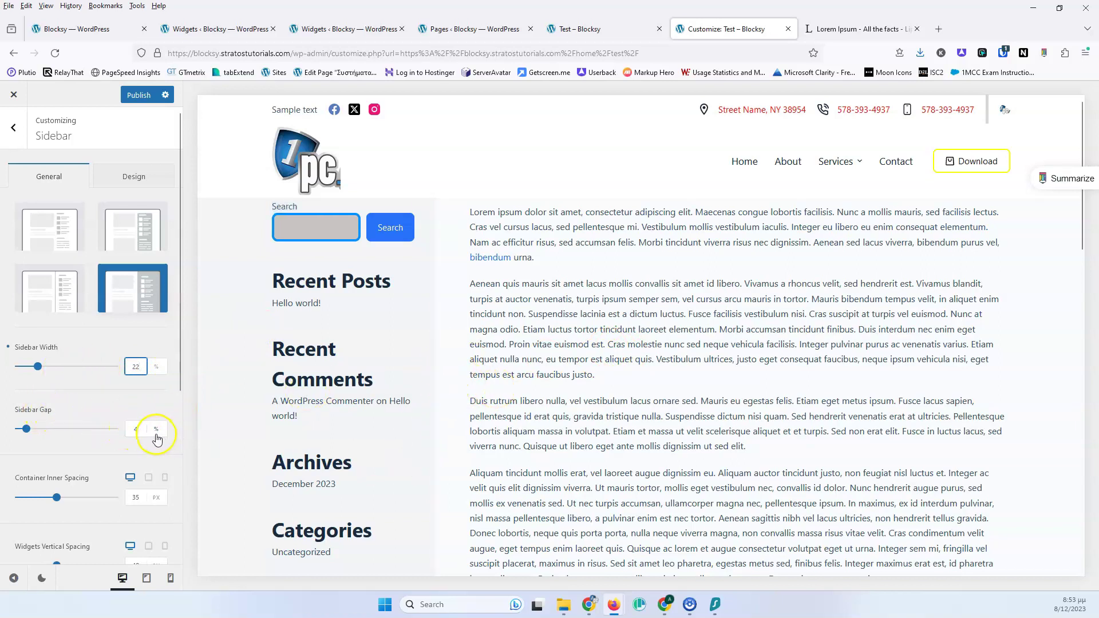
pyautogui.click(140, 427)
pyautogui.press('BackSpace')
pyautogui.write('2')
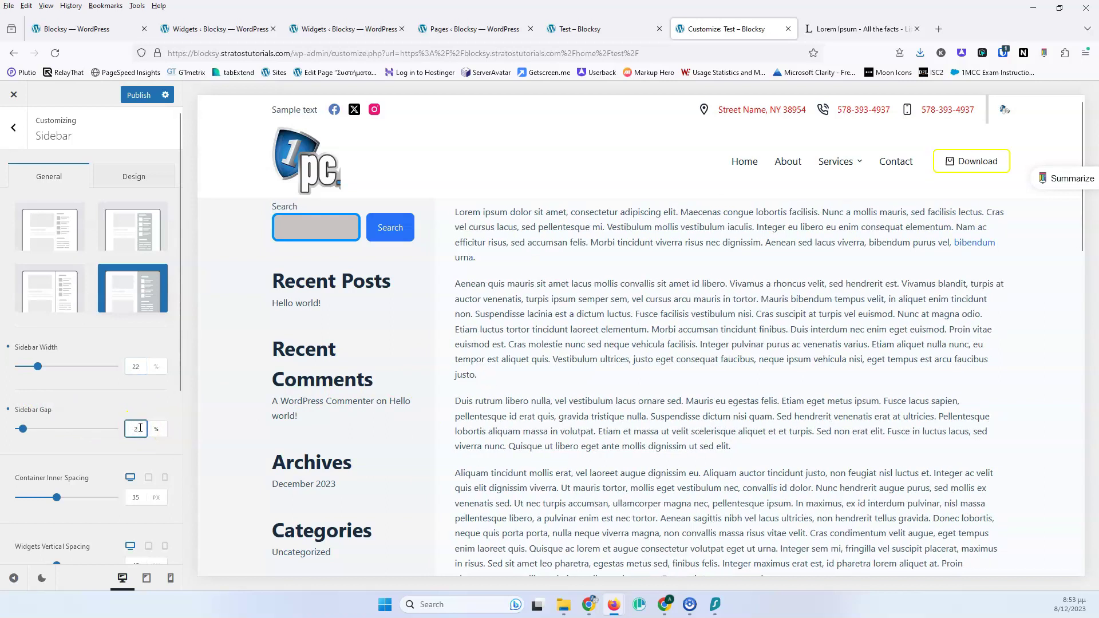
pyautogui.press('BackSpace')
pyautogui.write('4')
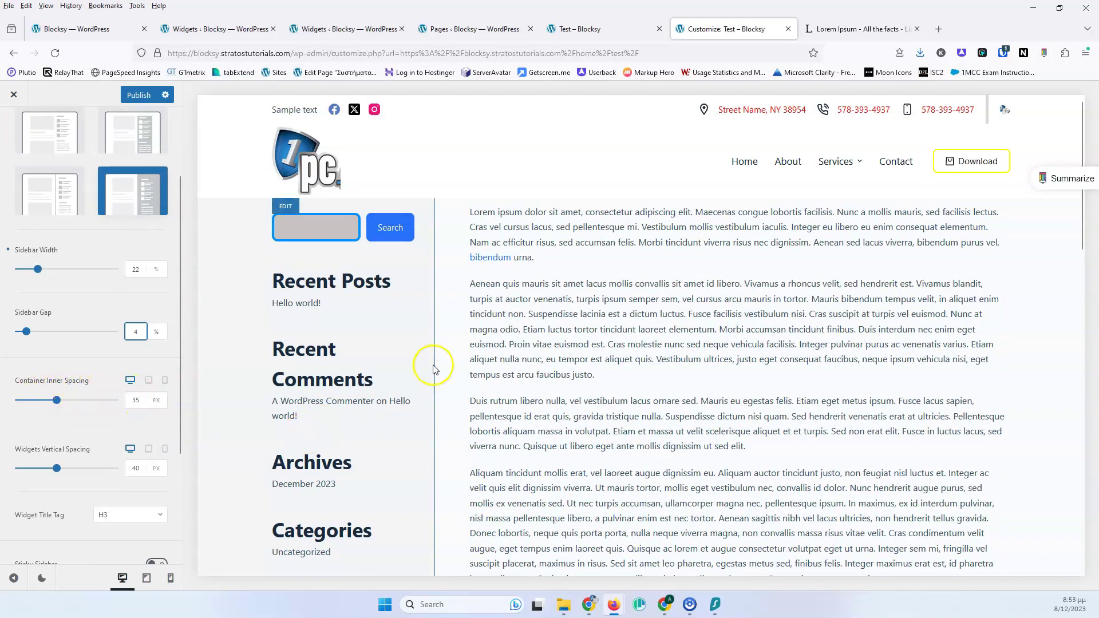
# Step: Set Container Inner Spacing to 25 px after trying values up to 80 px
pyautogui.click(131, 398)
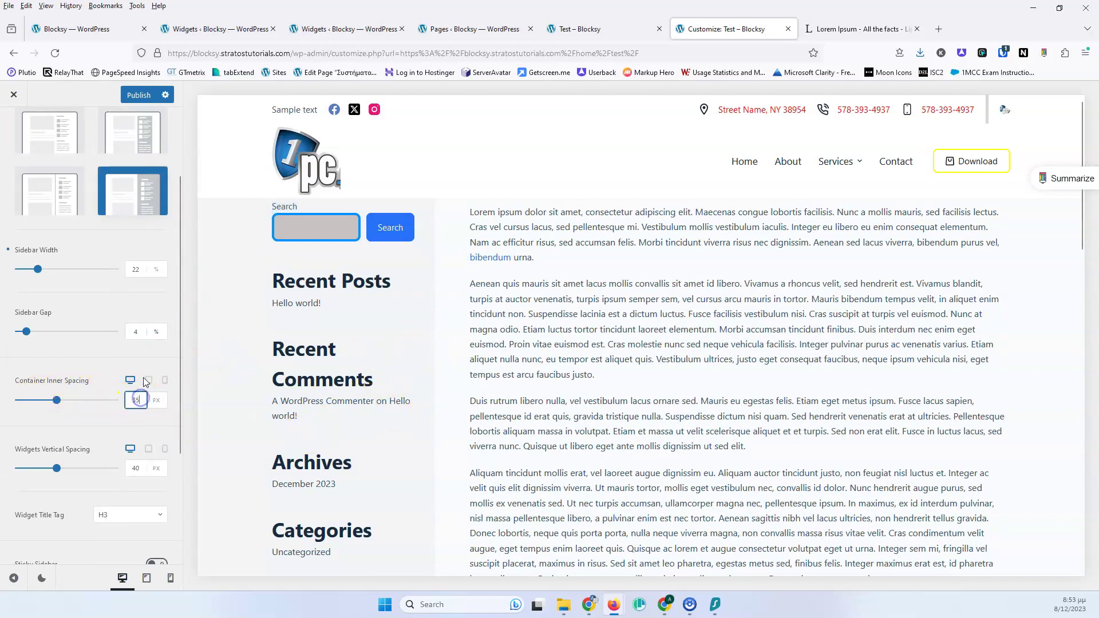
pyautogui.press('Up')
pyautogui.press('Up')
pyautogui.press('Up')
pyautogui.press('Up')
pyautogui.press('Up')
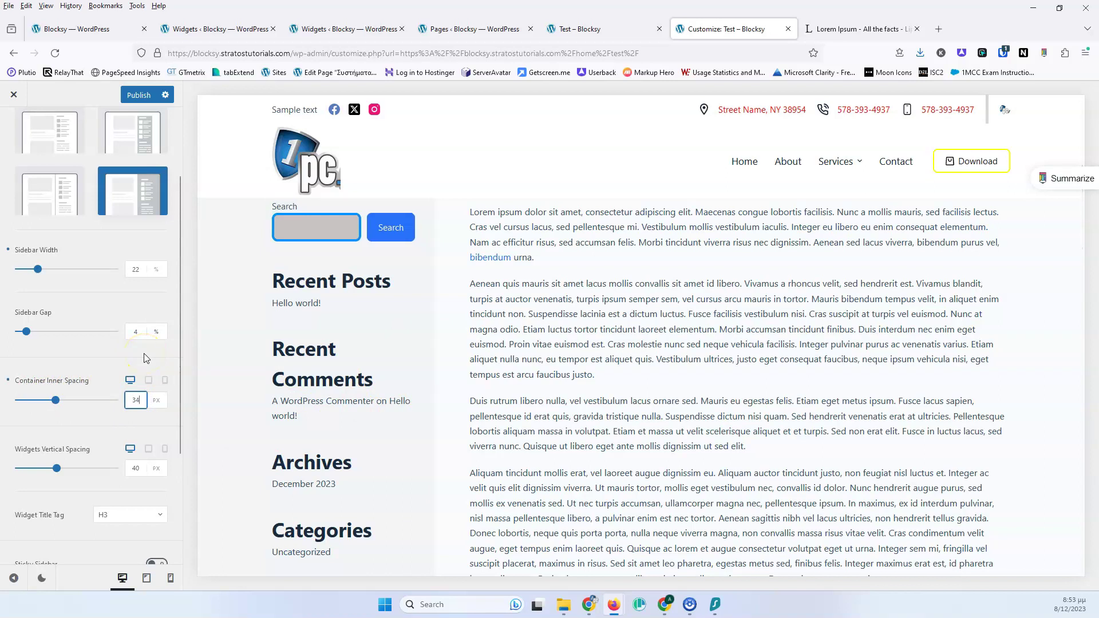
pyautogui.press('Up')
pyautogui.press('Up')
pyautogui.press('Up')
pyautogui.press('Up')
pyautogui.press('Up')
pyautogui.press('Up')
pyautogui.press('Up')
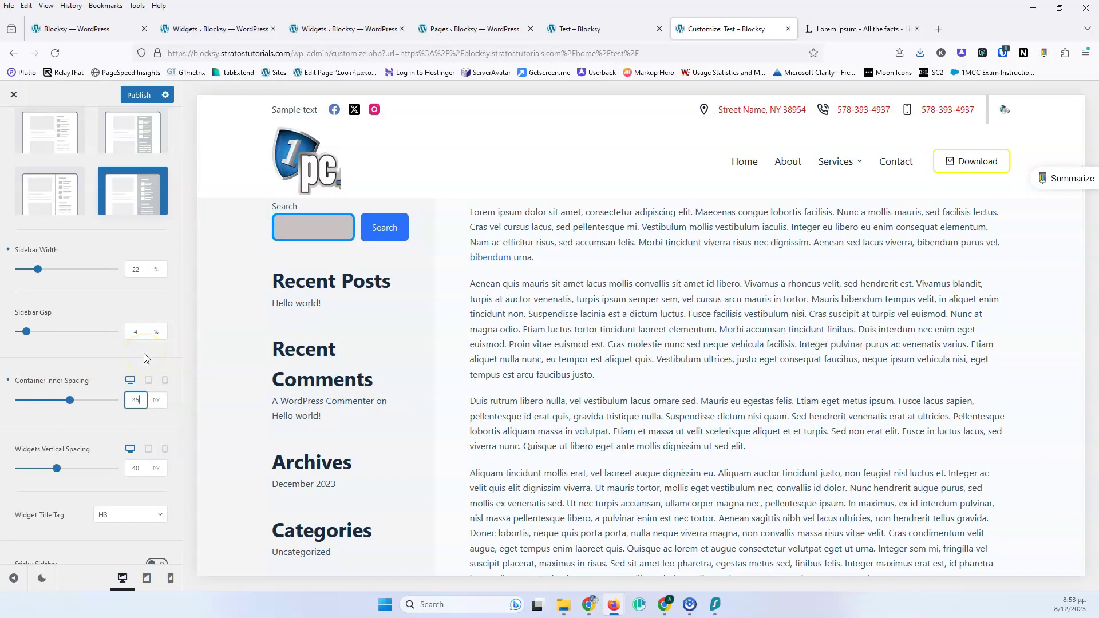
pyautogui.press('Up')
pyautogui.press('Up')
pyautogui.press('Up')
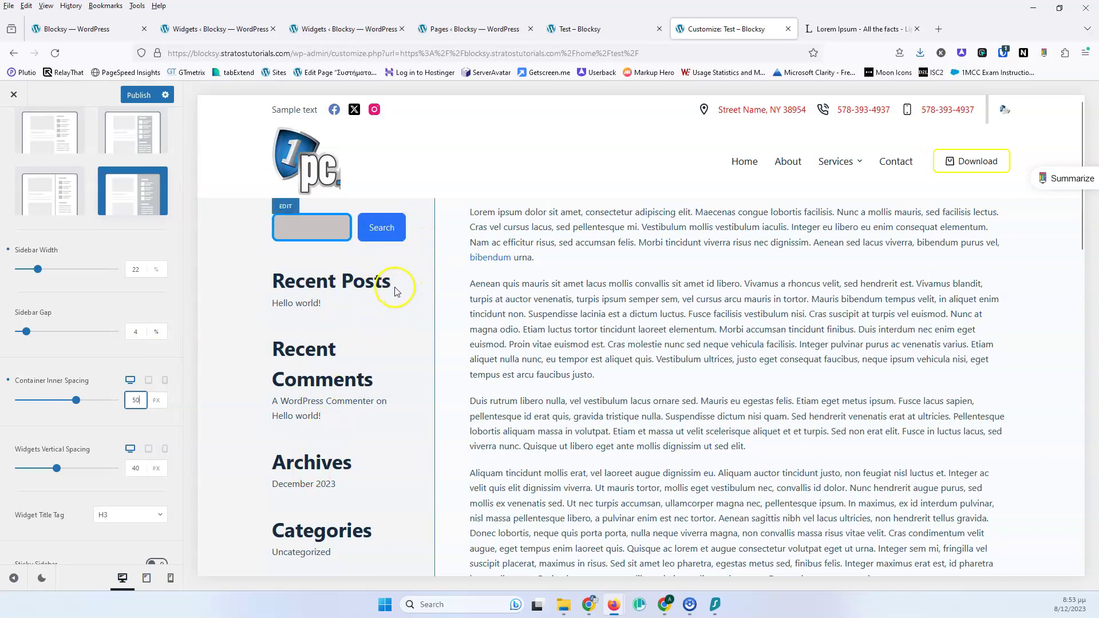
pyautogui.press('Up')
pyautogui.press('Up')
pyautogui.press('Up')
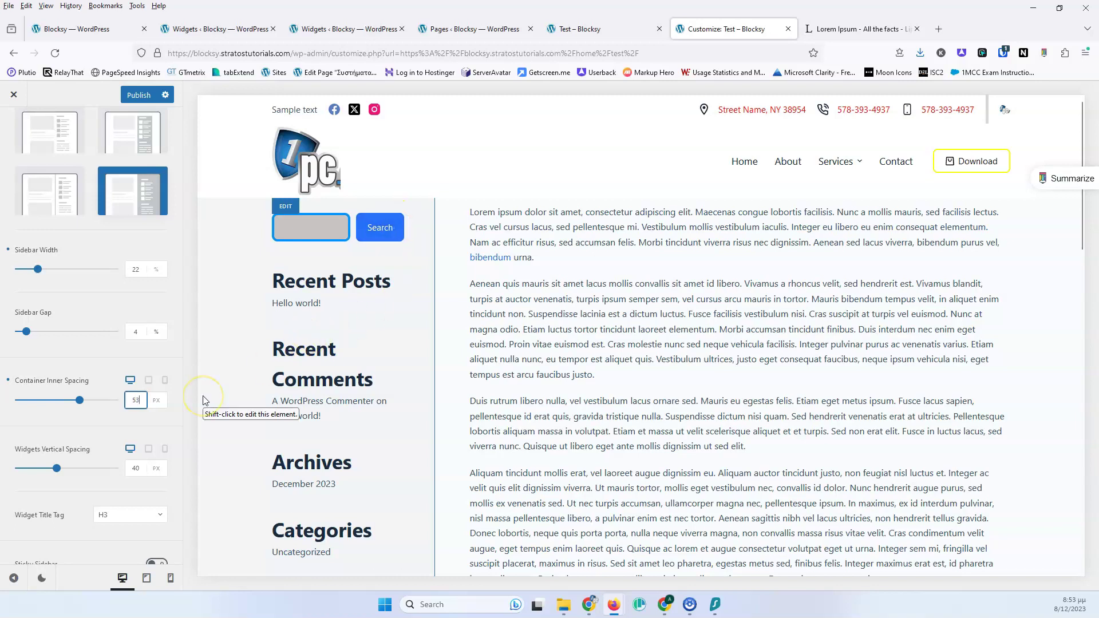
pyautogui.press('Up')
pyautogui.press('Up')
pyautogui.press('Up')
pyautogui.press('Up')
pyautogui.press('Up')
pyautogui.press('Up')
pyautogui.press('Up')
pyautogui.press('Up')
pyautogui.press('Up')
pyautogui.press('Up')
pyautogui.press('Up')
pyautogui.press('Up')
pyautogui.press('Up')
pyautogui.press('Up')
pyautogui.press('Up')
pyautogui.press('Up')
pyautogui.press('Up')
pyautogui.press('Up')
pyautogui.press('Up')
pyautogui.press('Up')
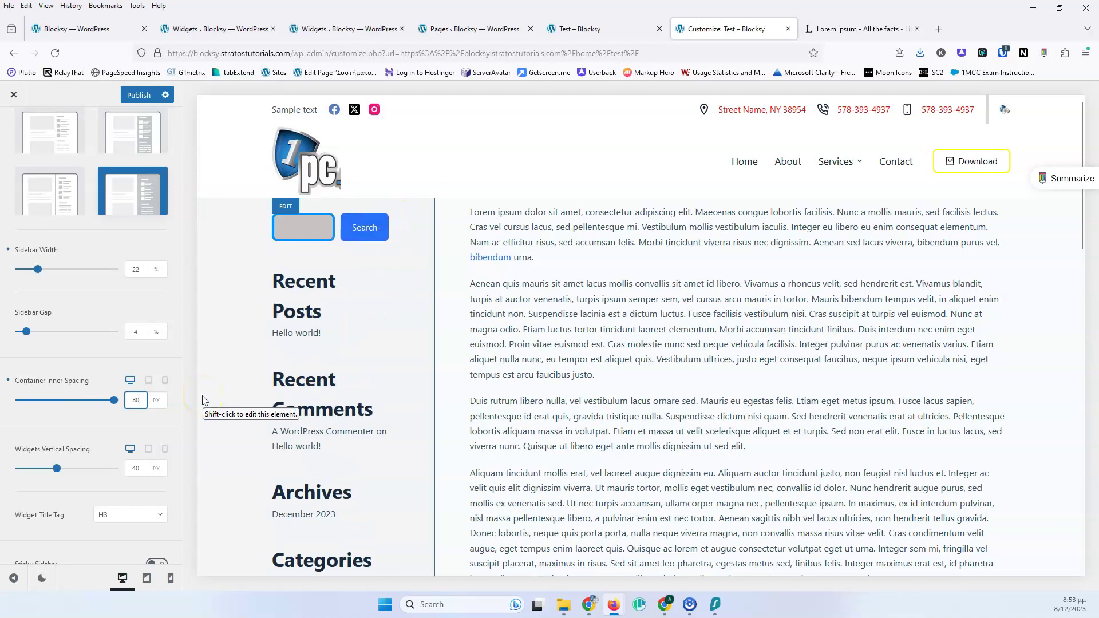
pyautogui.press('Down')
pyautogui.press('Down')
pyautogui.press('Down')
pyautogui.press('Down')
pyautogui.press('Down')
pyautogui.press('Down')
pyautogui.press('Down')
pyautogui.press('Down')
pyautogui.press('Down')
pyautogui.press('Down')
pyautogui.press('Down')
pyautogui.press('Down')
pyautogui.press('Down')
pyautogui.press('Down')
pyautogui.press('Down')
pyautogui.press('Down')
pyautogui.press('Down')
pyautogui.press('Down')
pyautogui.press('Down')
pyautogui.press('Down')
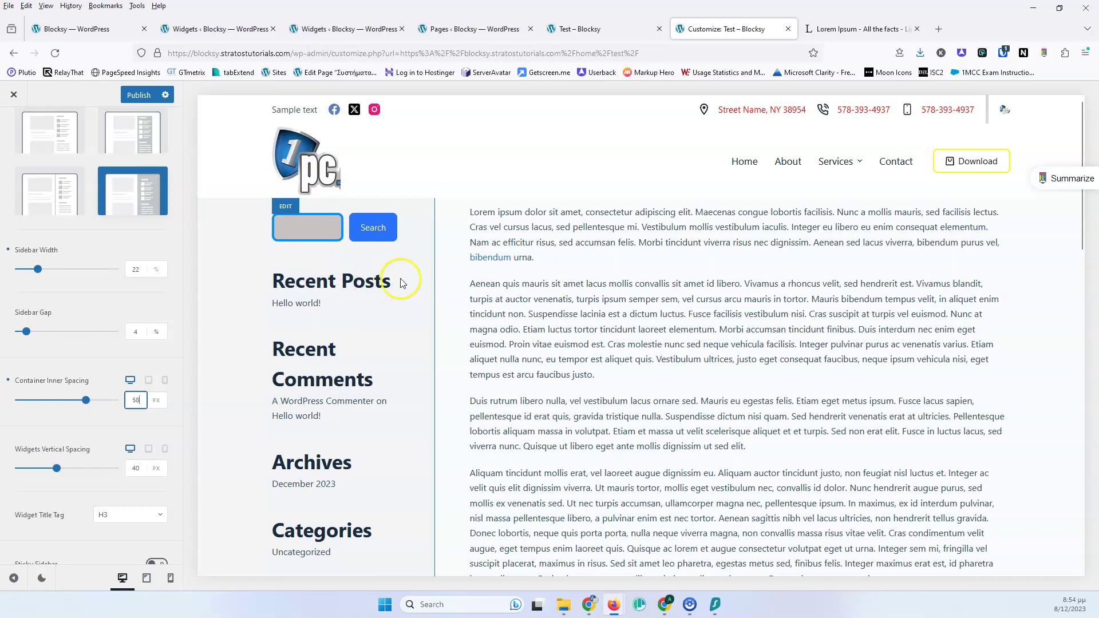
pyautogui.press('Down')
pyautogui.press('Down')
pyautogui.press('Down')
pyautogui.press('Down')
pyautogui.press('Down')
pyautogui.press('Down')
pyautogui.press('Down')
pyautogui.press('Down')
pyautogui.press('Down')
pyautogui.press('Down')
pyautogui.press('Down')
pyautogui.press('Down')
pyautogui.press('Down')
pyautogui.press('Down')
pyautogui.press('Down')
pyautogui.press('Down')
pyautogui.press('Down')
pyautogui.press('Down')
pyautogui.press('Down')
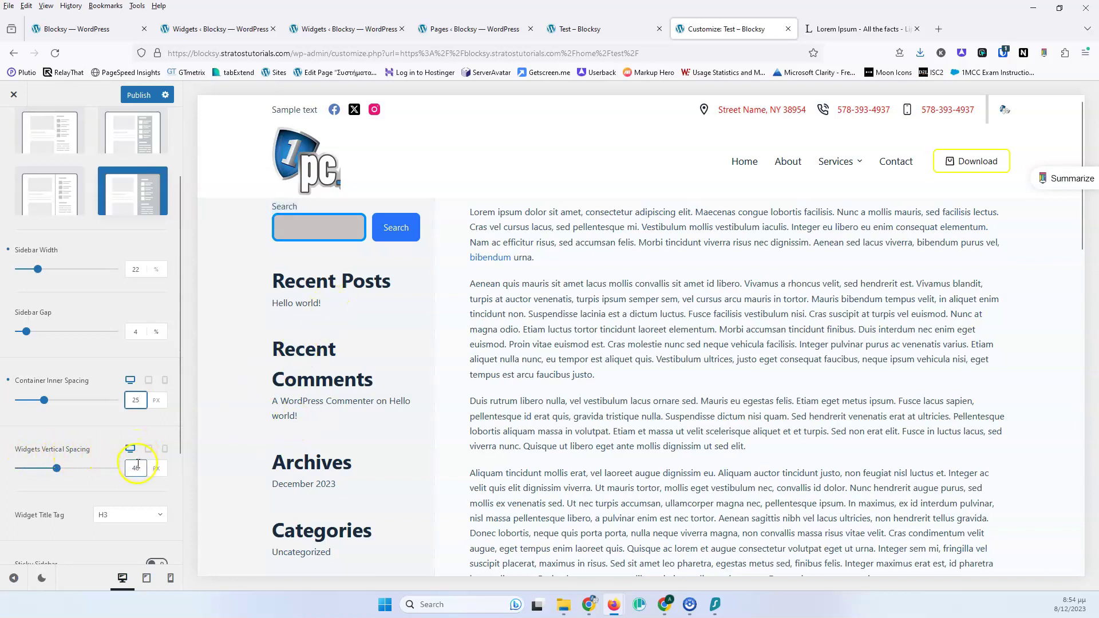
# Step: Lower Widgets Vertical Spacing to 30 px and check the preview
pyautogui.press('Down')
pyautogui.press('Down')
pyautogui.press('Down')
pyautogui.press('Down')
pyautogui.press('Down')
pyautogui.press('Down')
pyautogui.press('Down')
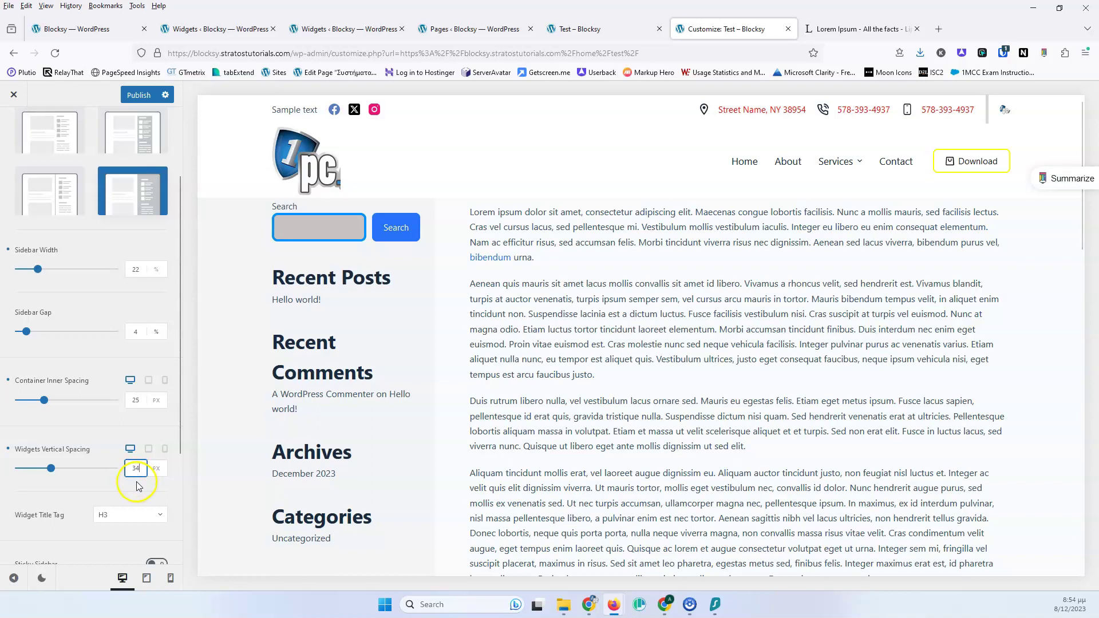
pyautogui.press('Down')
pyautogui.press('Down')
pyautogui.press('Down')
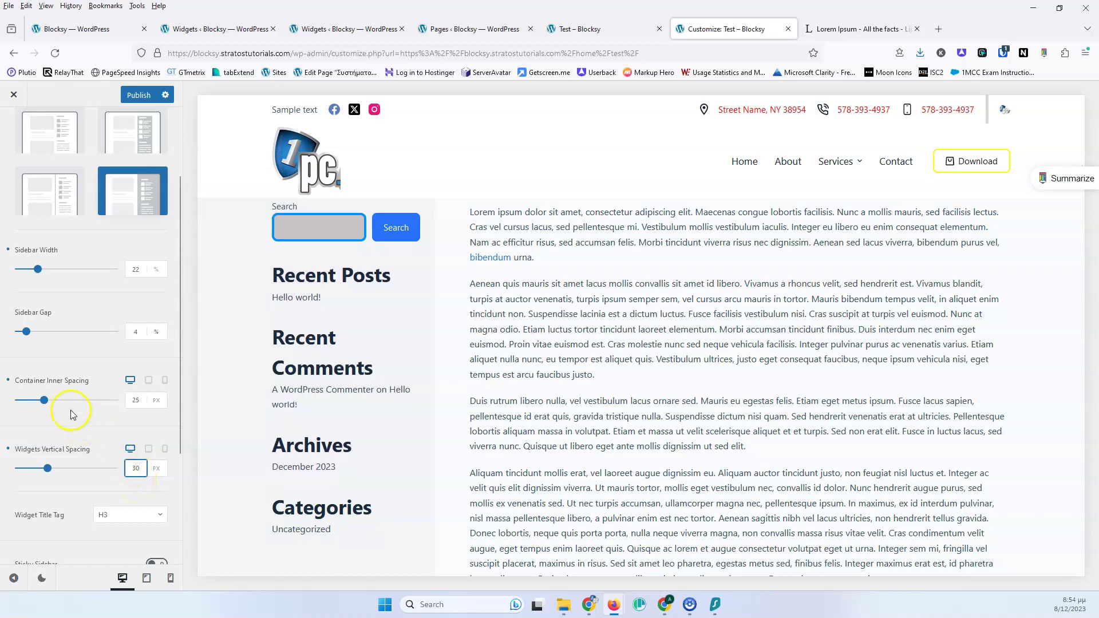
pyautogui.scroll(-3, 71, 408)
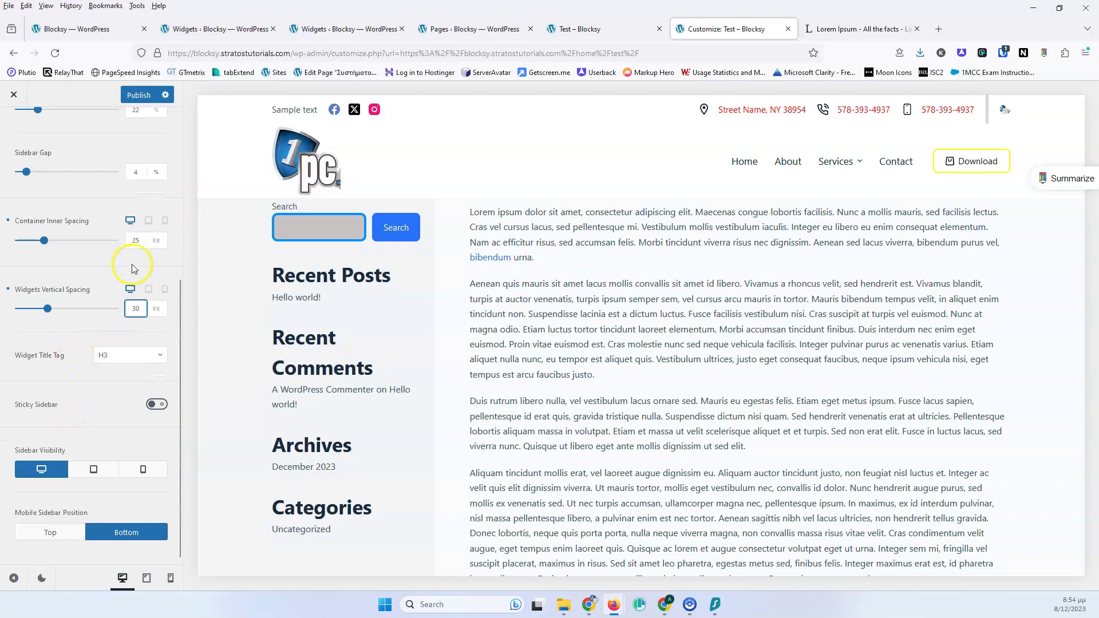
pyautogui.scroll(4, 135, 283)
pyautogui.scroll(-4, 131, 366)
pyautogui.click(113, 356)
pyautogui.click(106, 423)
pyautogui.click(122, 359)
pyautogui.click(112, 440)
pyautogui.click(120, 359)
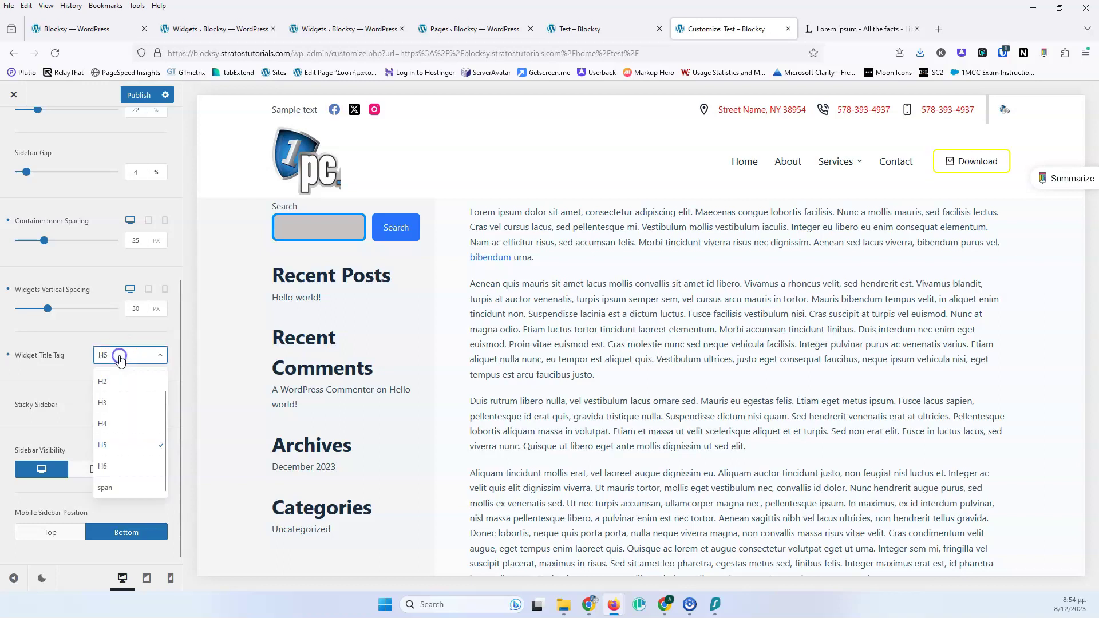
pyautogui.click(115, 402)
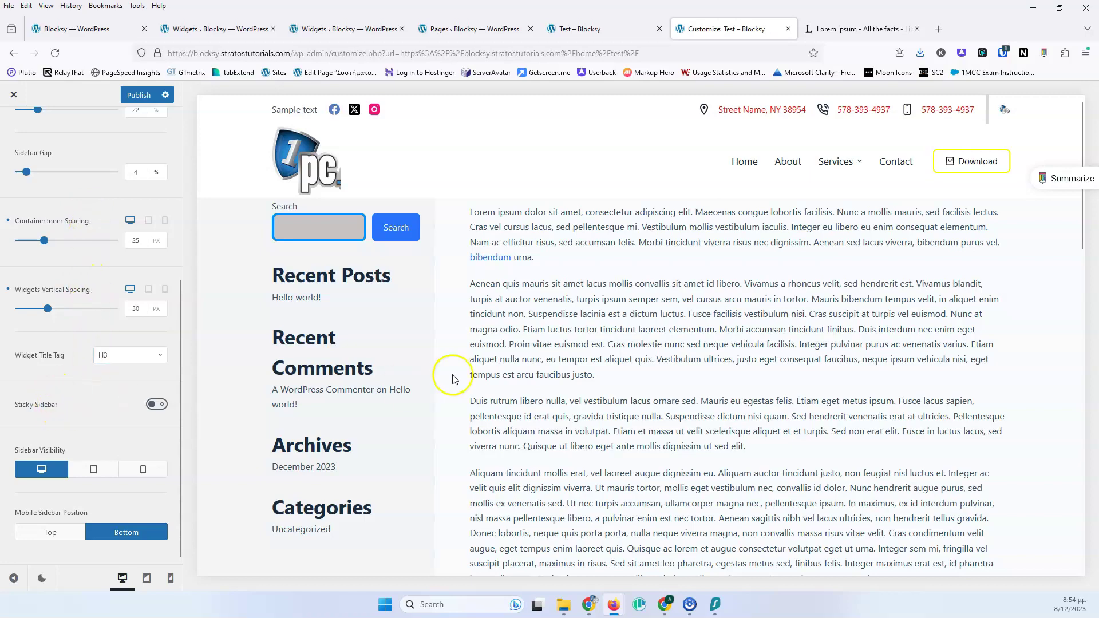
pyautogui.scroll(-6, 435, 347)
pyautogui.scroll(7, 435, 347)
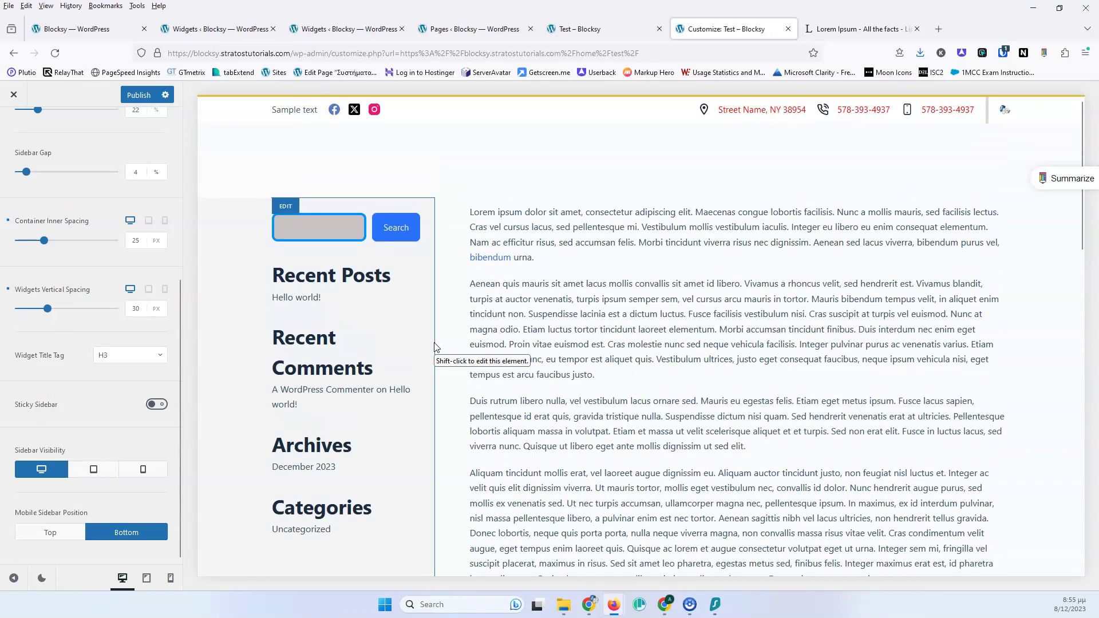
pyautogui.scroll(-5, 400, 348)
pyautogui.scroll(6, 400, 345)
pyautogui.scroll(-5, 401, 348)
pyautogui.scroll(5, 401, 347)
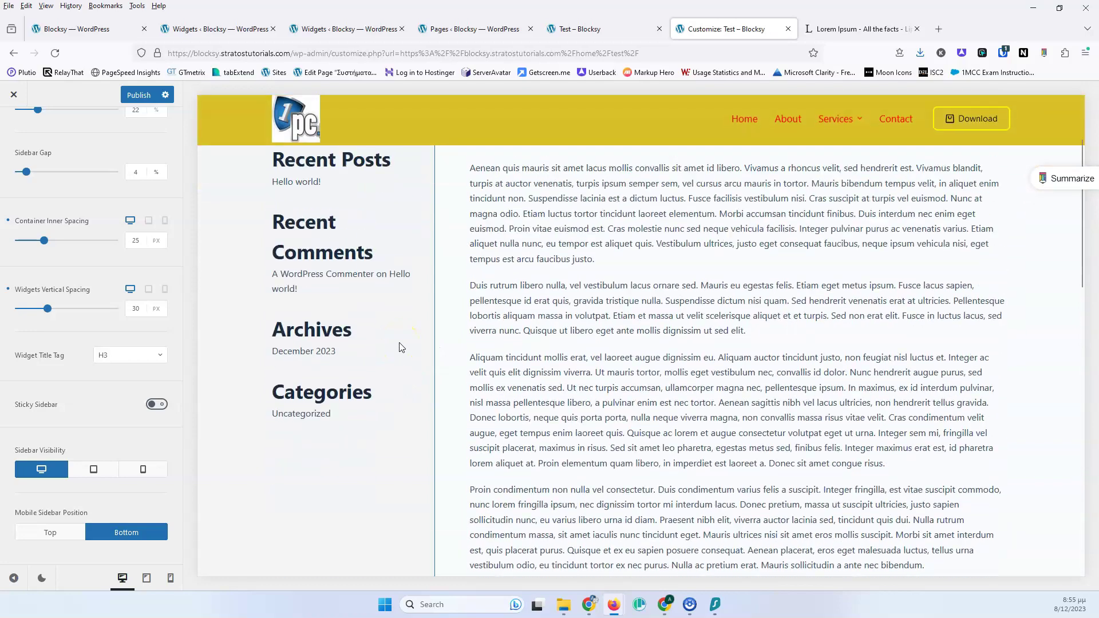
# Step: Turn on Sticky Sidebar and scroll the preview to see its effect
pyautogui.click(156, 406)
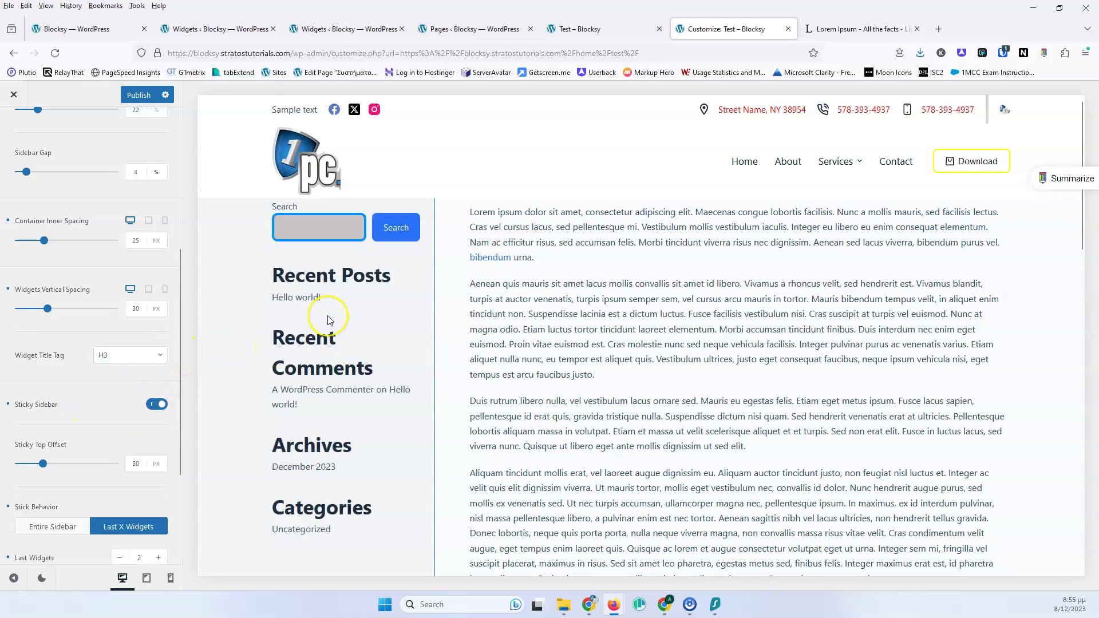
pyautogui.scroll(-4, 320, 326)
pyautogui.scroll(-5, 329, 320)
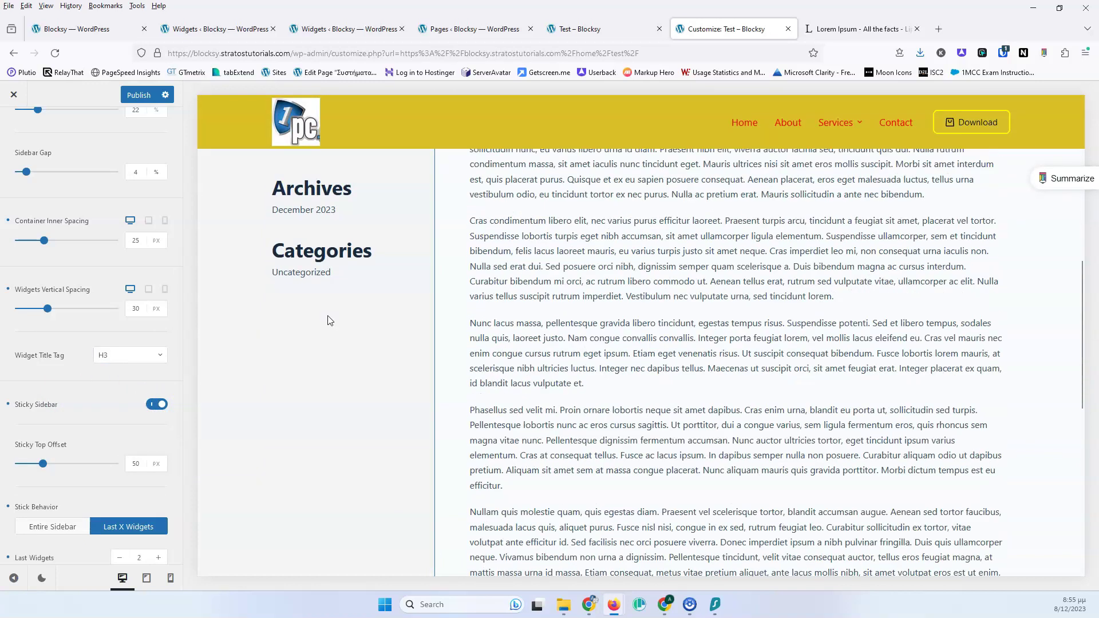
pyautogui.scroll(1, 330, 320)
pyautogui.scroll(-2, 58, 462)
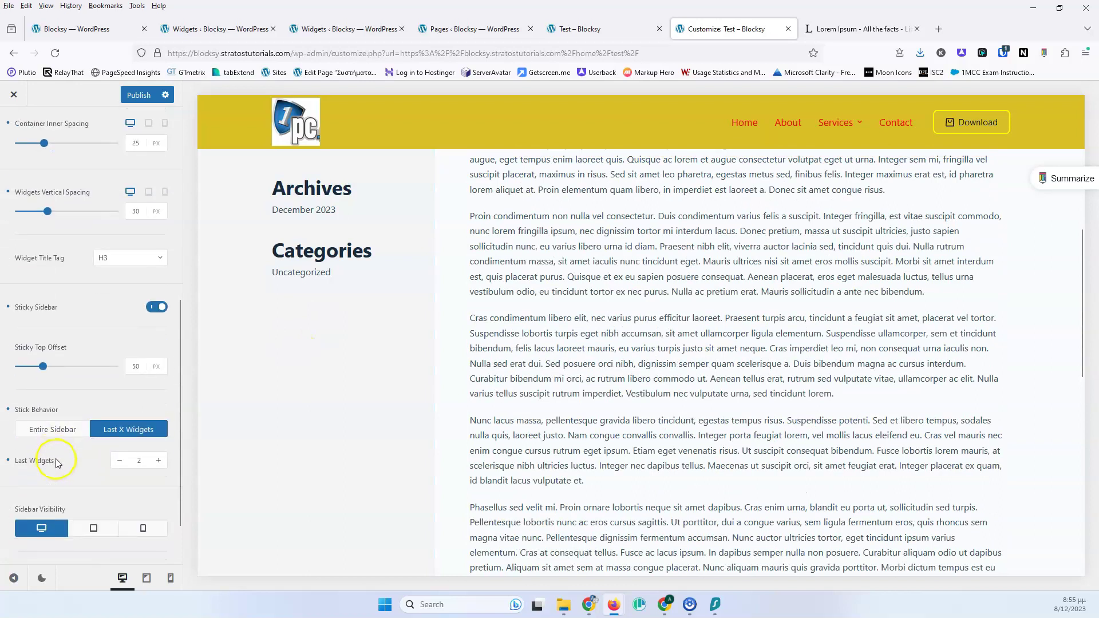
# Step: Set Stick Behavior to Entire Sidebar and test it by scrolling the Test page
pyautogui.click(19, 429)
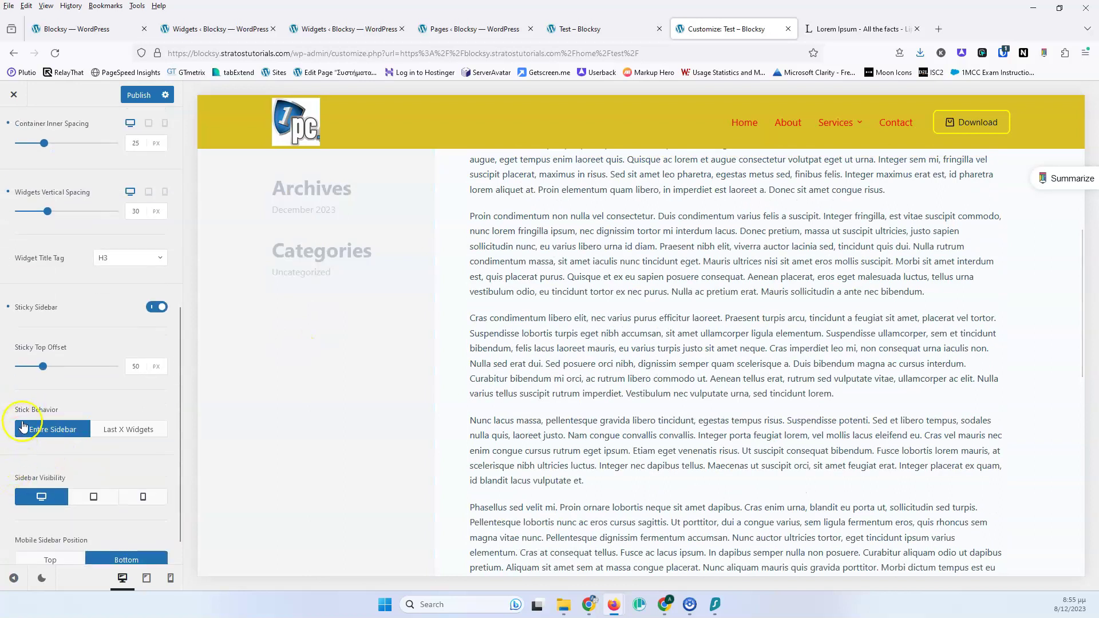
pyautogui.scroll(6, 82, 364)
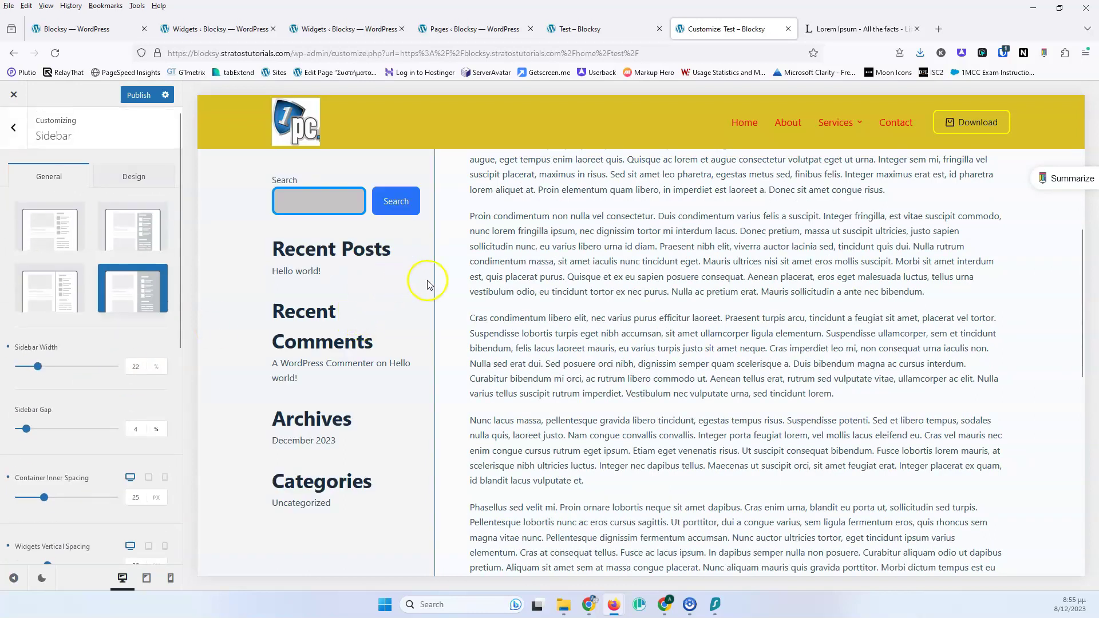
pyautogui.scroll(5, 481, 287)
pyautogui.scroll(-10, 488, 287)
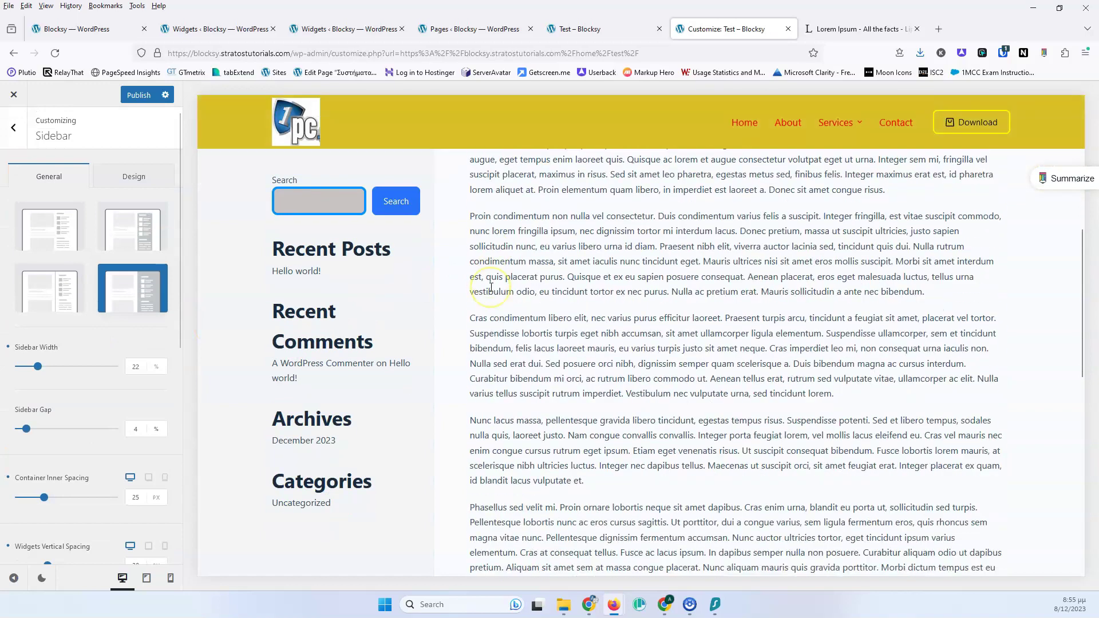
pyautogui.scroll(-3, 490, 290)
pyautogui.scroll(10, 491, 287)
pyautogui.scroll(-5, 388, 311)
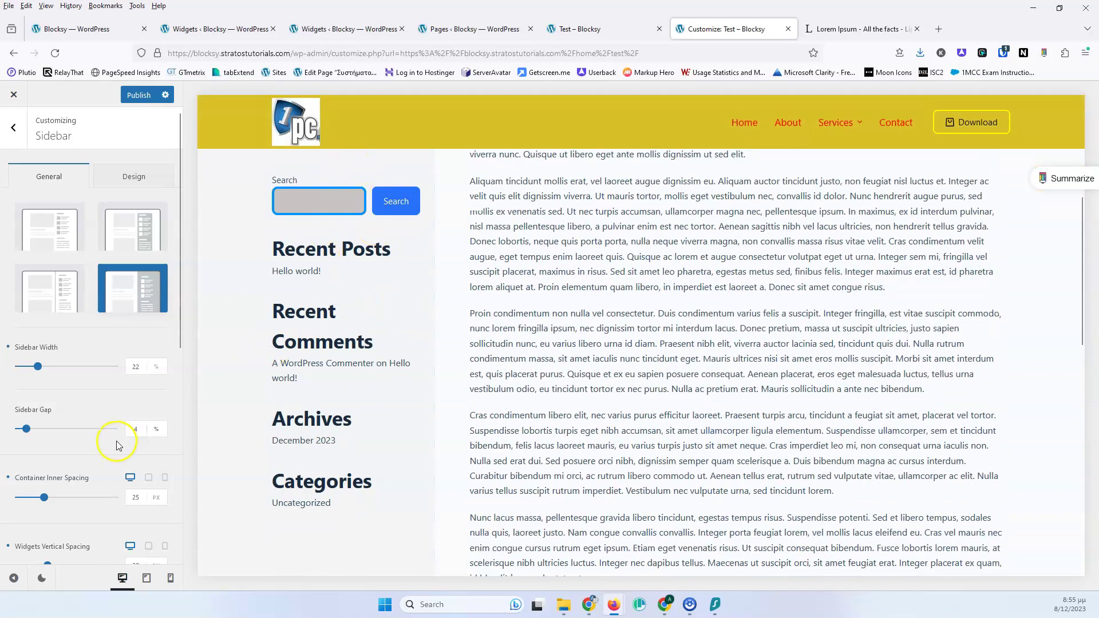
pyautogui.scroll(-3, 115, 441)
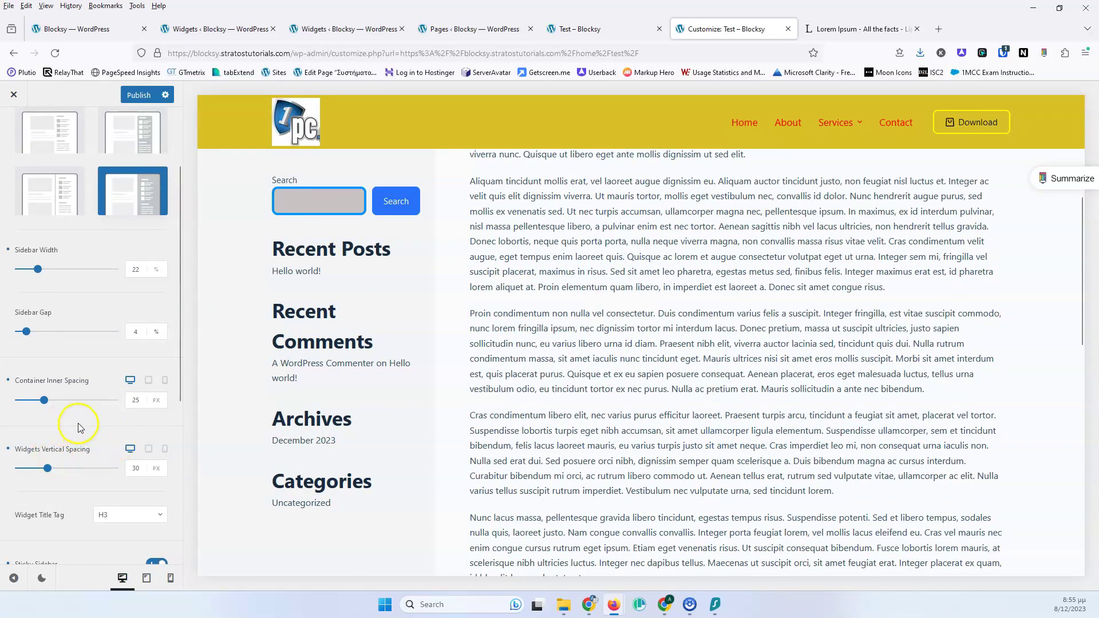
pyautogui.scroll(-5, 80, 428)
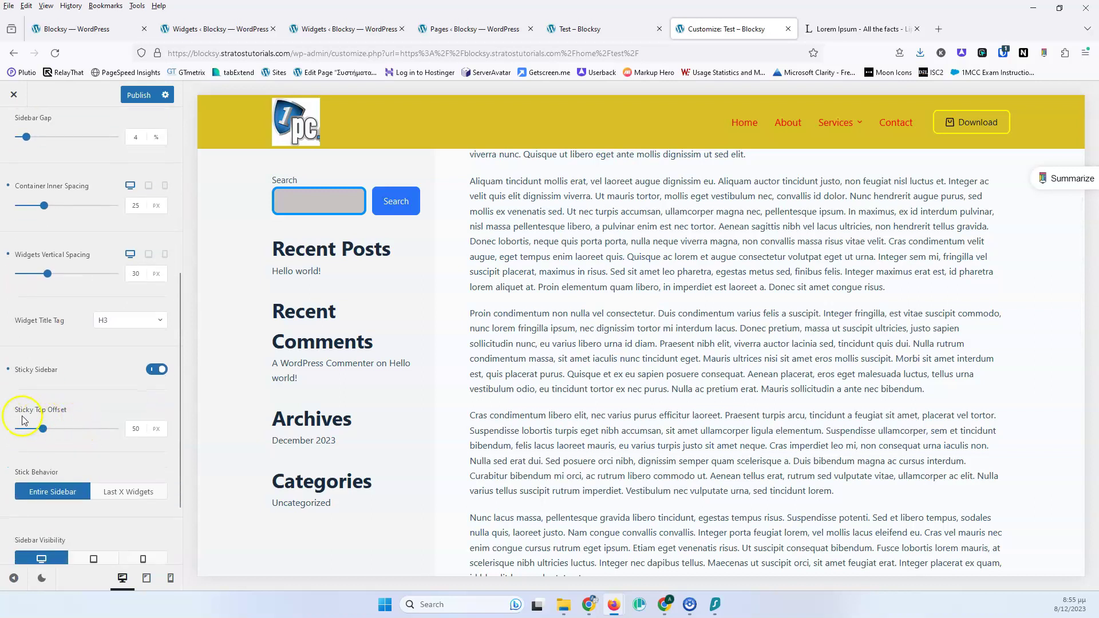
# Step: Raise the Sticky Top Offset to 70 px and scroll the preview to test it
pyautogui.click(137, 428)
pyautogui.press('Up')
pyautogui.press('Up')
pyautogui.press('Up')
pyautogui.press('Up')
pyautogui.press('Up')
pyautogui.press('Up')
pyautogui.press('Up')
pyautogui.press('Up')
pyautogui.press('Up')
pyautogui.press('Up')
pyautogui.press('Up')
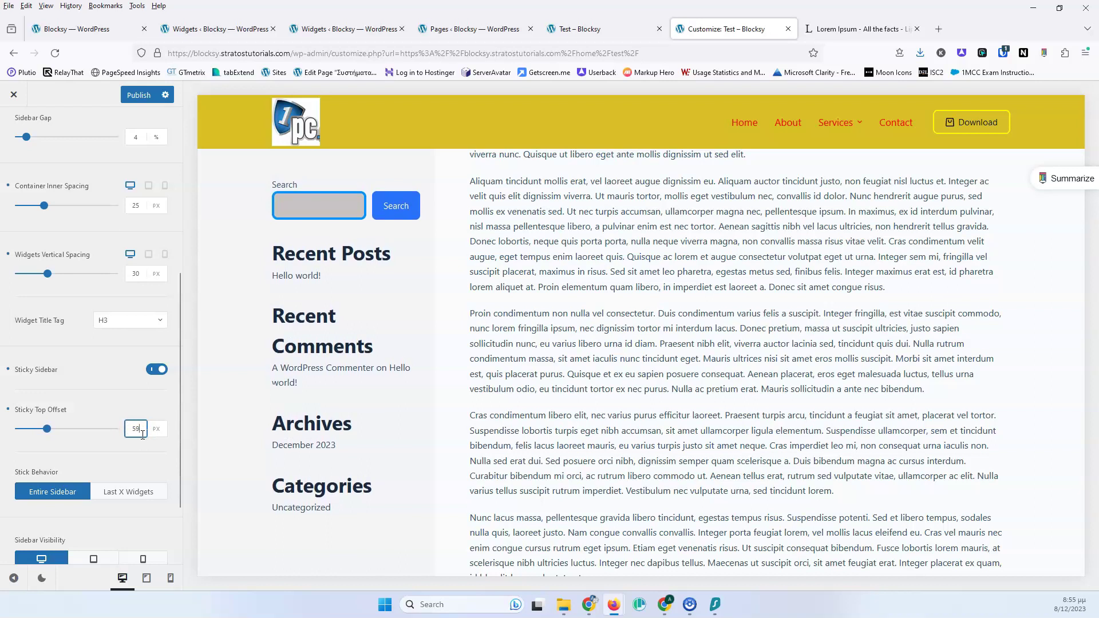
pyautogui.press('Up')
pyautogui.press('Up')
pyautogui.press('Up')
pyautogui.press('Up')
pyautogui.press('Up')
pyautogui.press('Up')
pyautogui.press('Up')
pyautogui.press('Up')
pyautogui.press('Up')
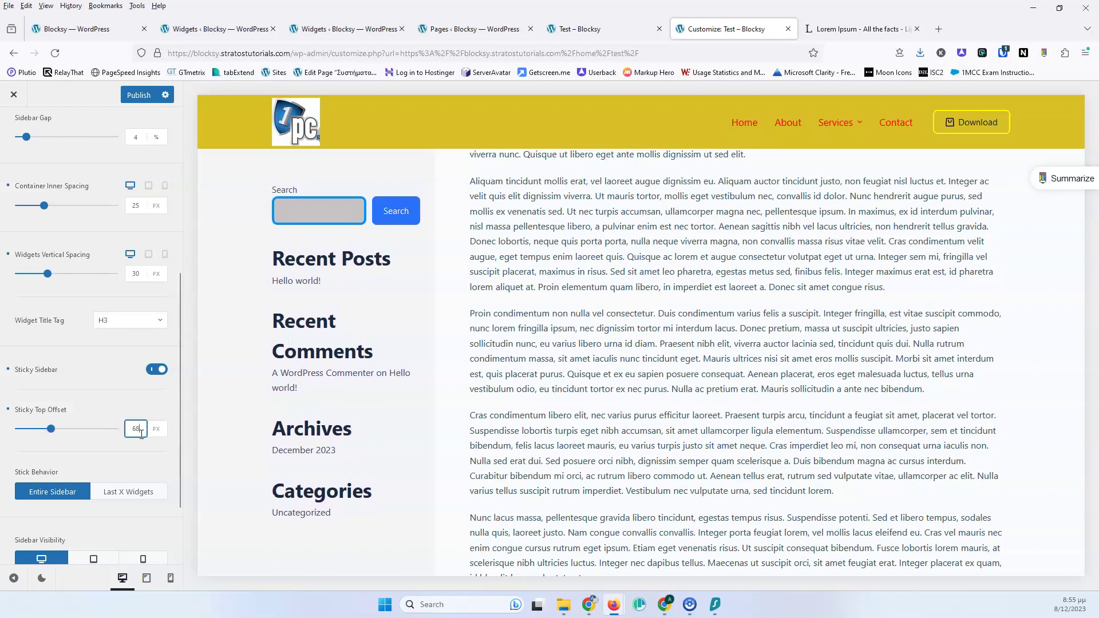
pyautogui.scroll(5, 294, 404)
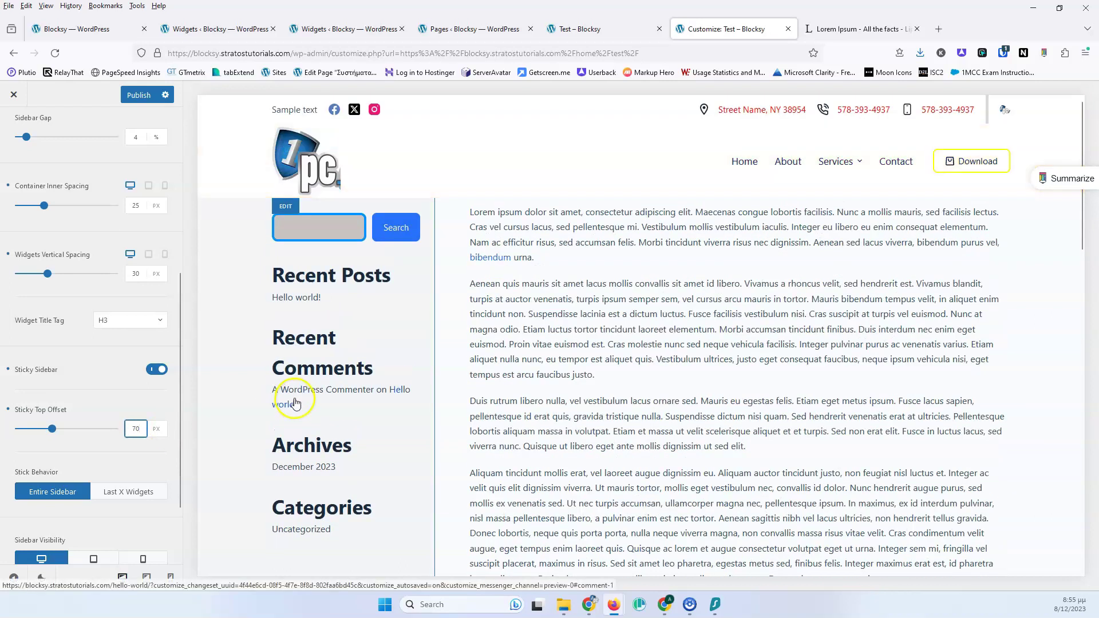
pyautogui.scroll(-2, 427, 302)
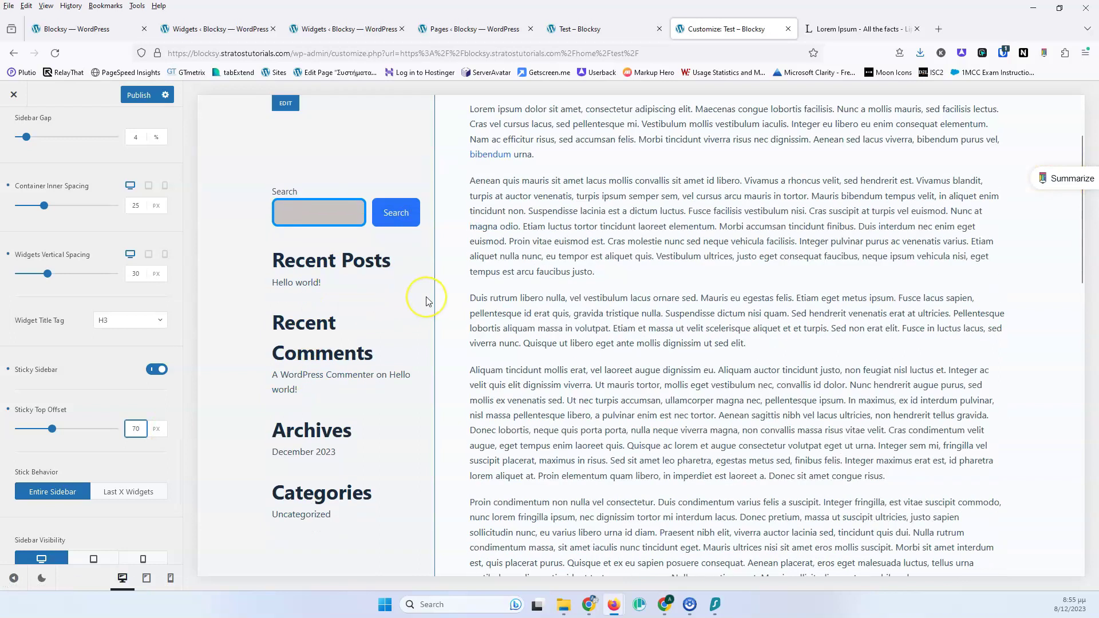
pyautogui.scroll(-3, 426, 300)
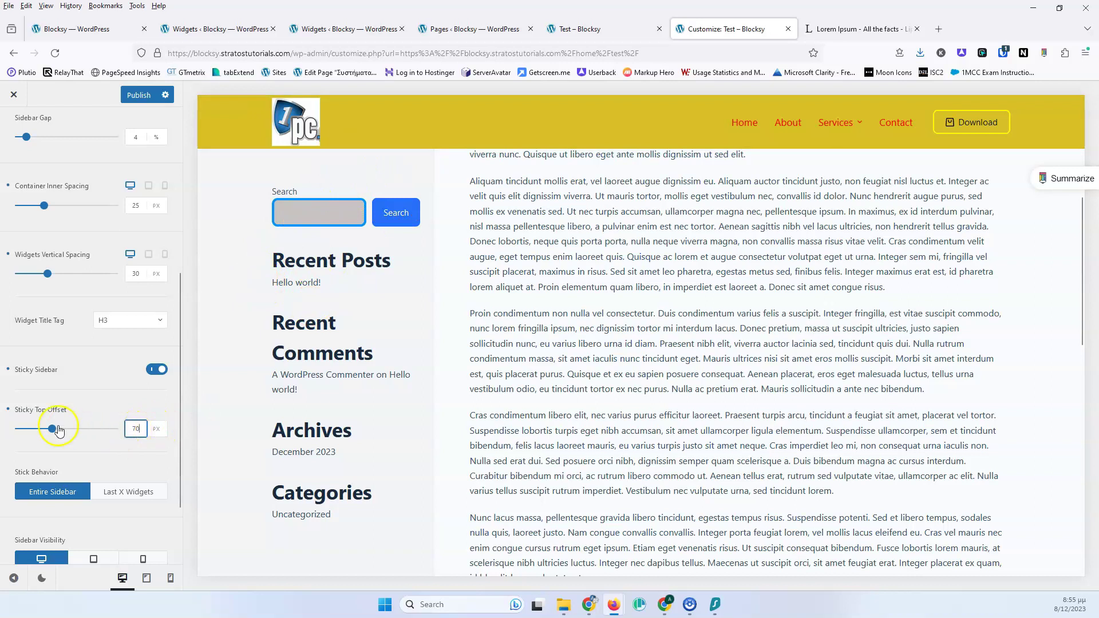
pyautogui.scroll(-2, 52, 426)
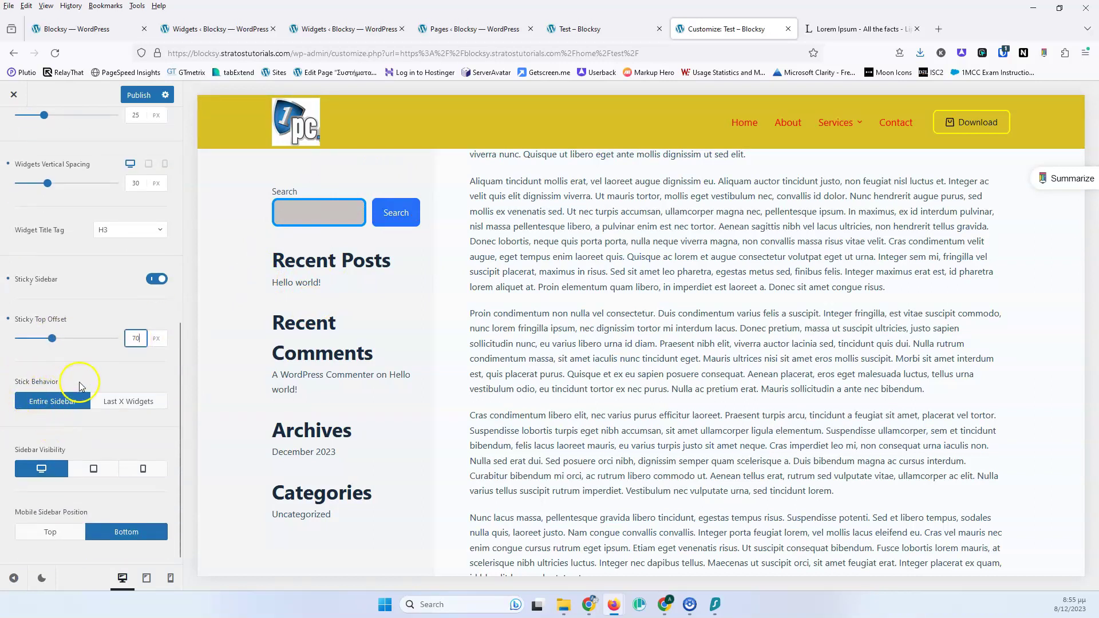
# Step: Set Stick Behavior to Last X Widgets with 2 widgets pinned, testing in the preview
pyautogui.click(118, 403)
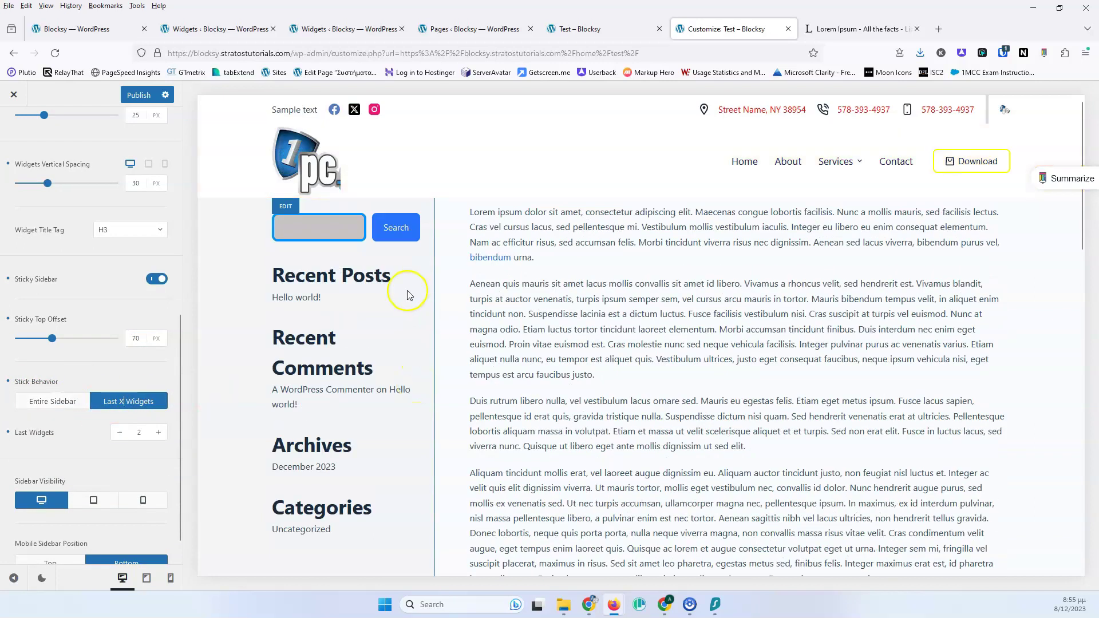
pyautogui.scroll(-6, 435, 261)
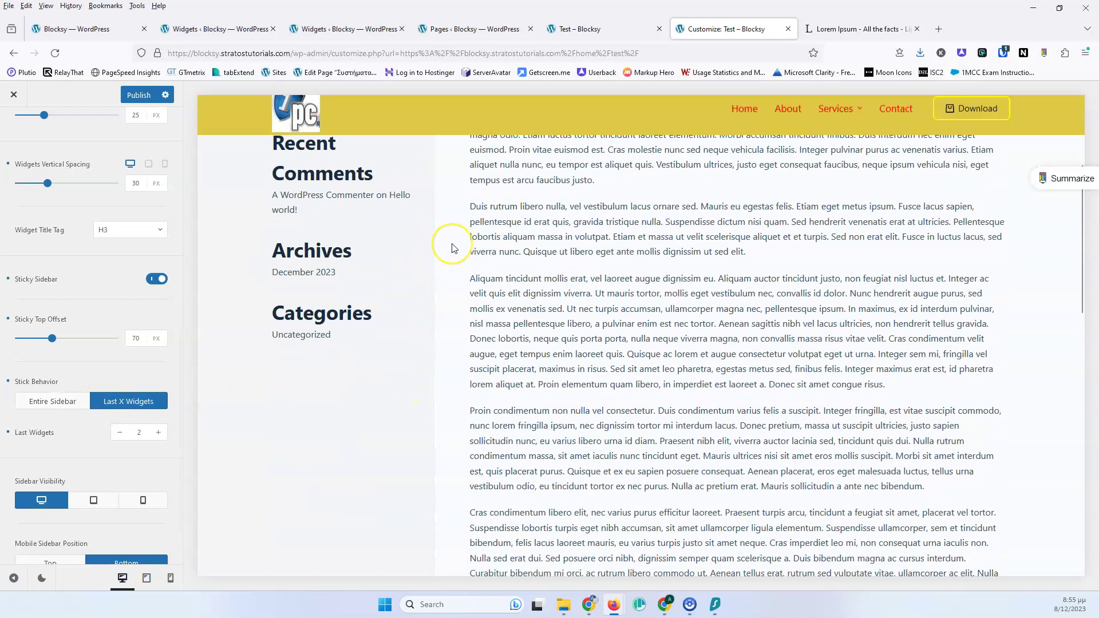
pyautogui.click(341, 189)
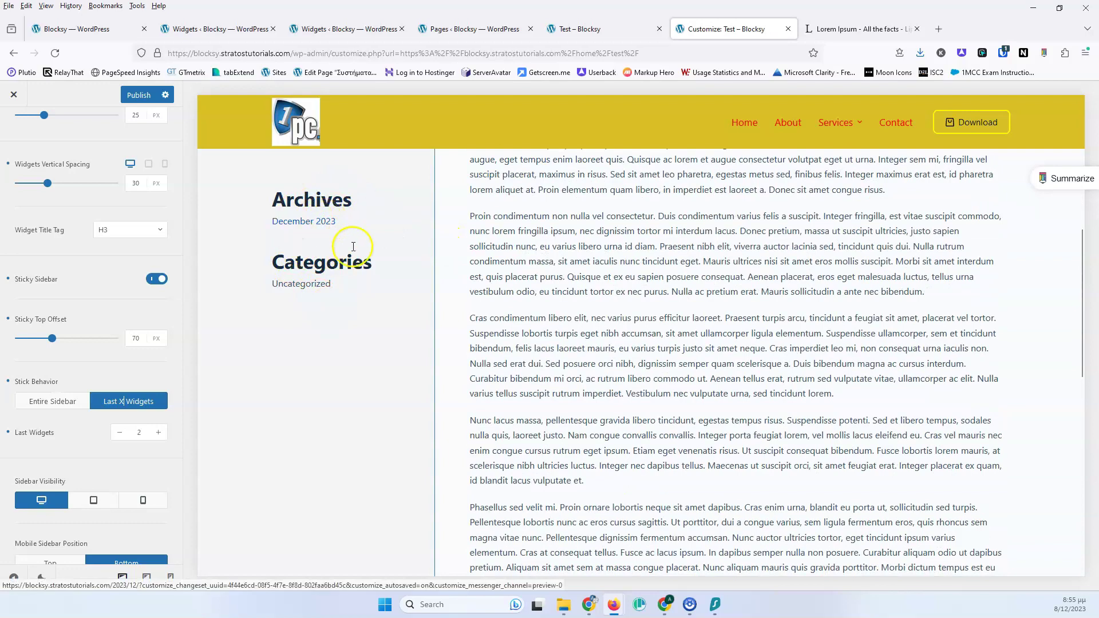
pyautogui.scroll(-5, 372, 247)
pyautogui.scroll(10, 383, 251)
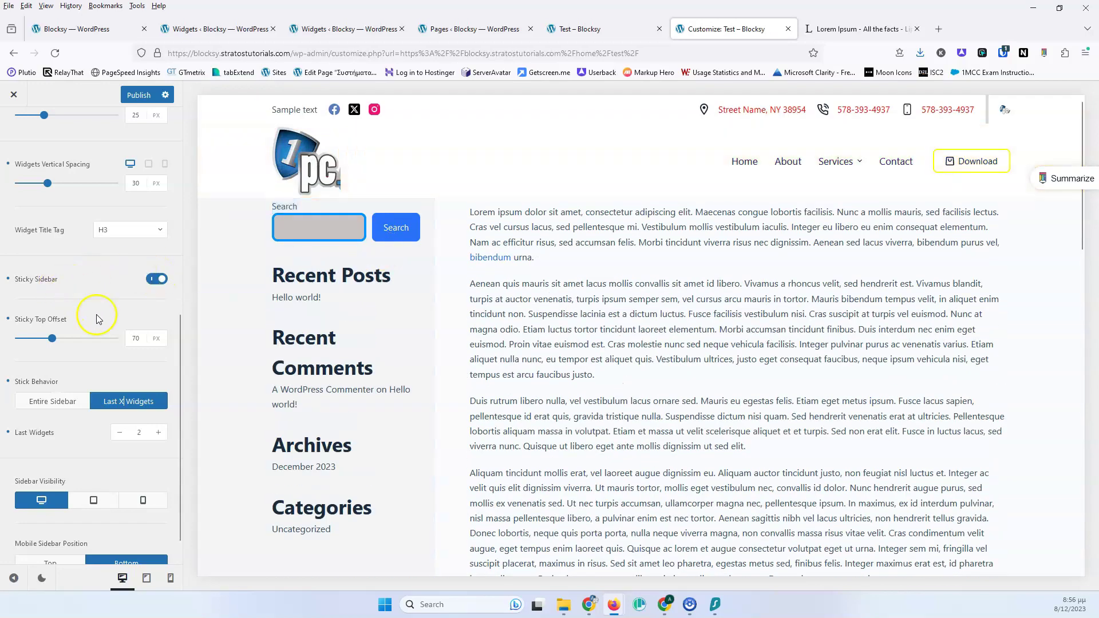
pyautogui.scroll(-5, 395, 346)
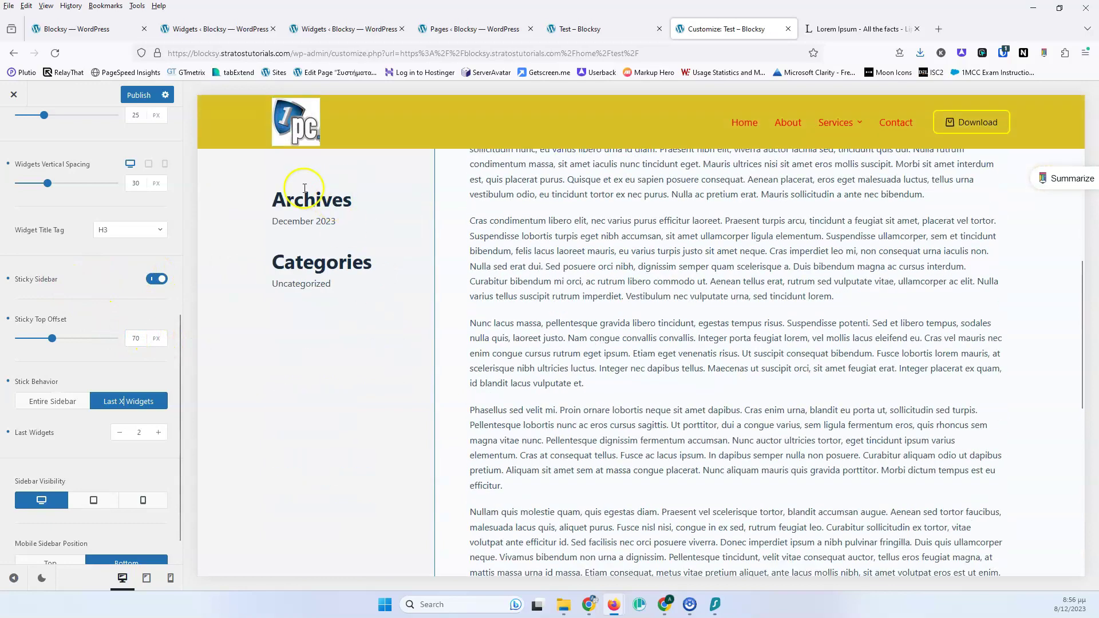
pyautogui.scroll(5, 305, 228)
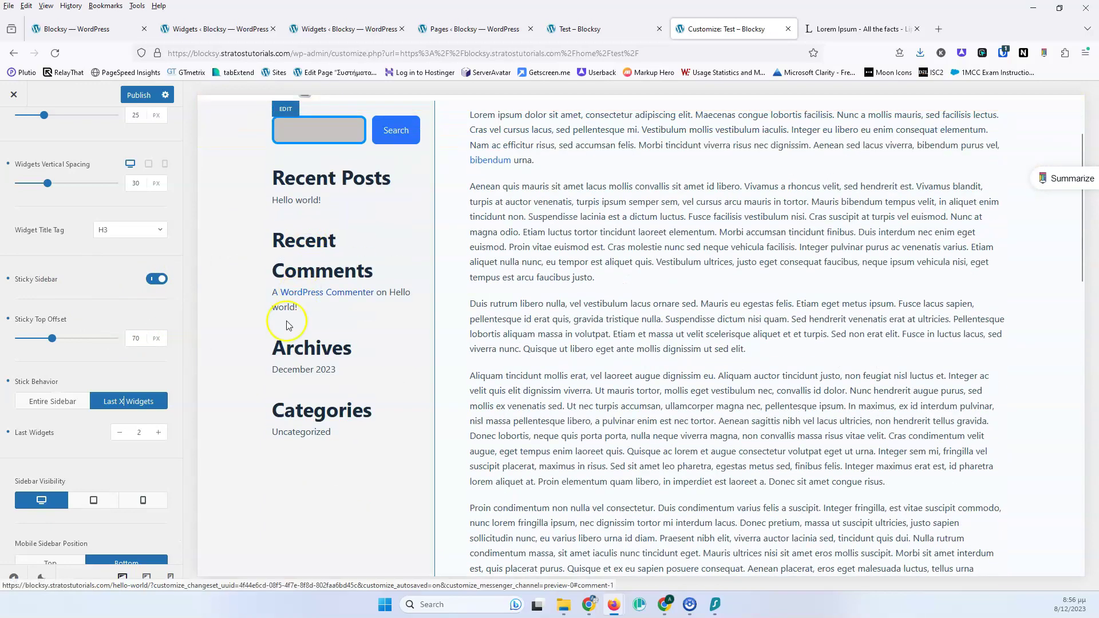
pyautogui.scroll(-1, 131, 395)
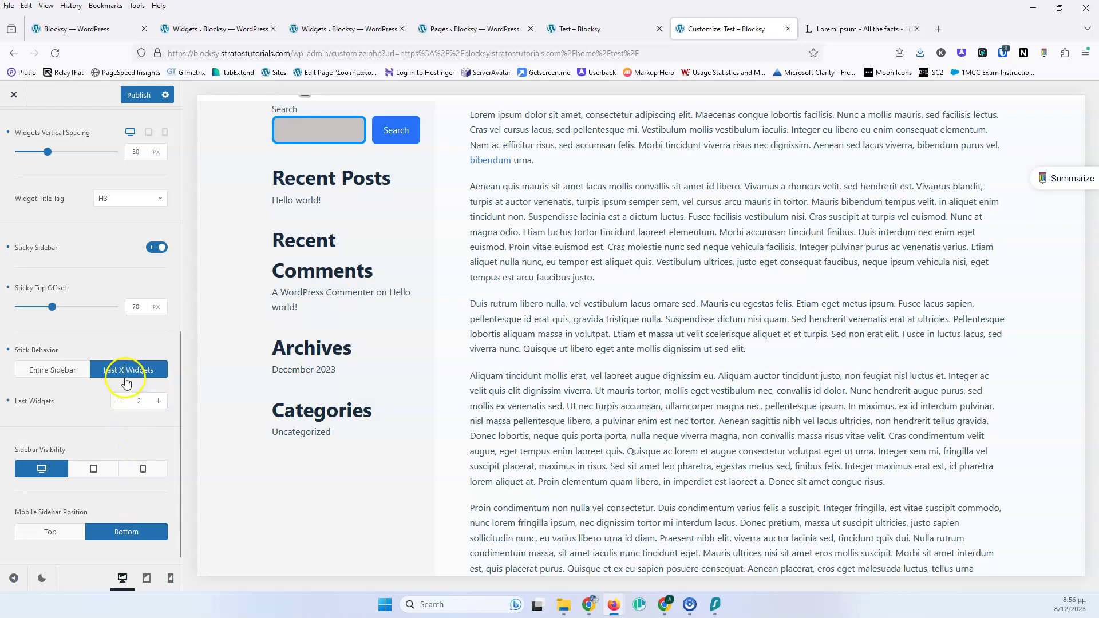
pyautogui.scroll(7, 134, 366)
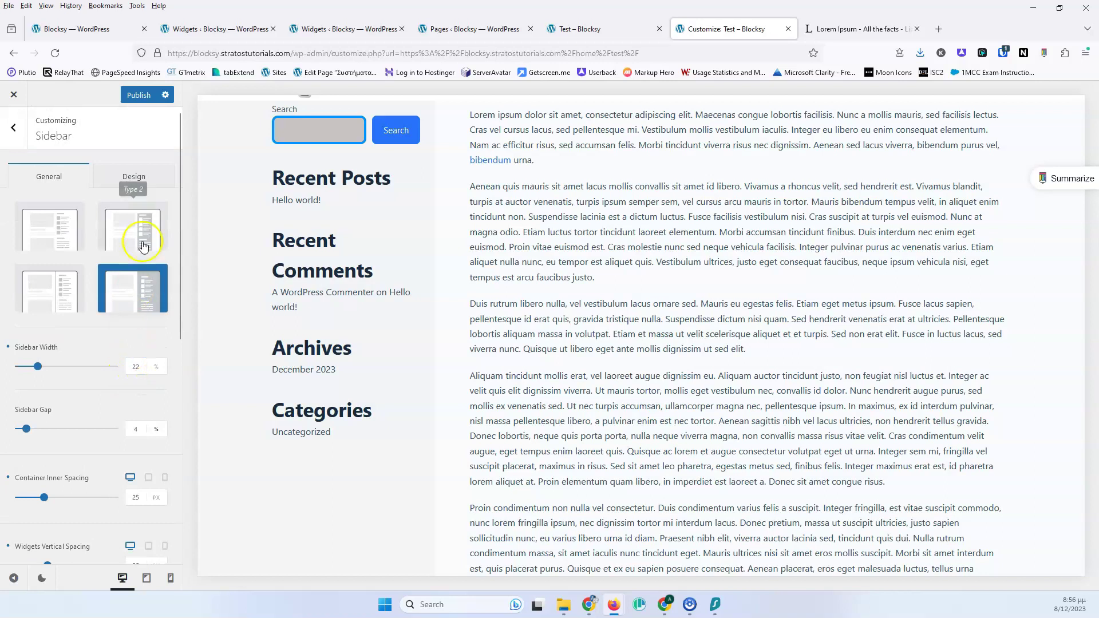
# Step: Adjust the Widgets Title Font size in the sidebar Design tab
pyautogui.click(134, 178)
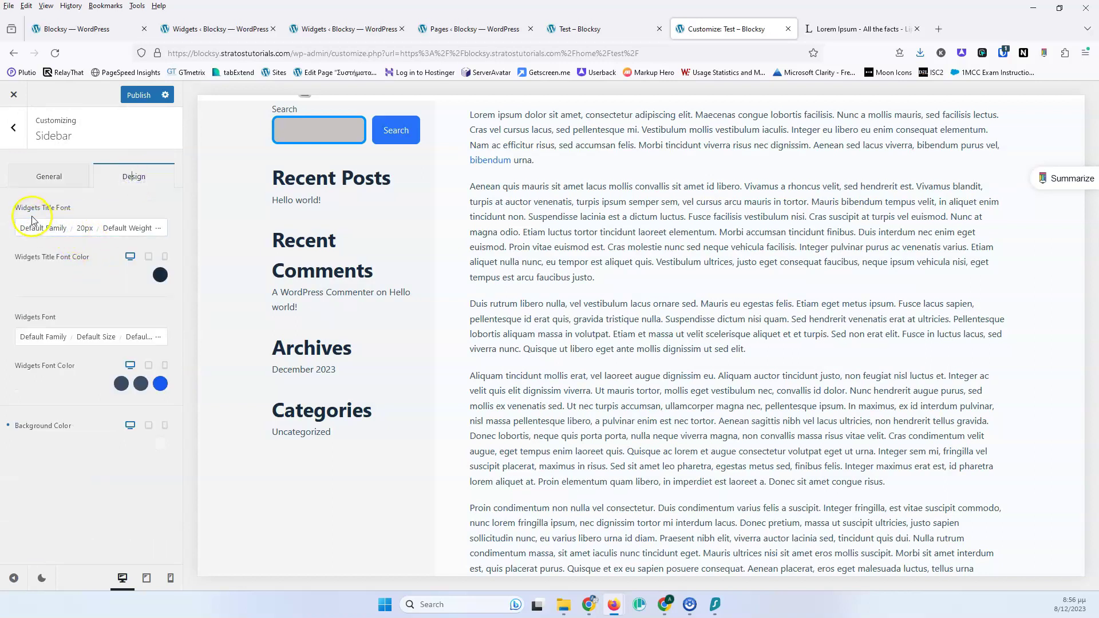
pyautogui.click(84, 229)
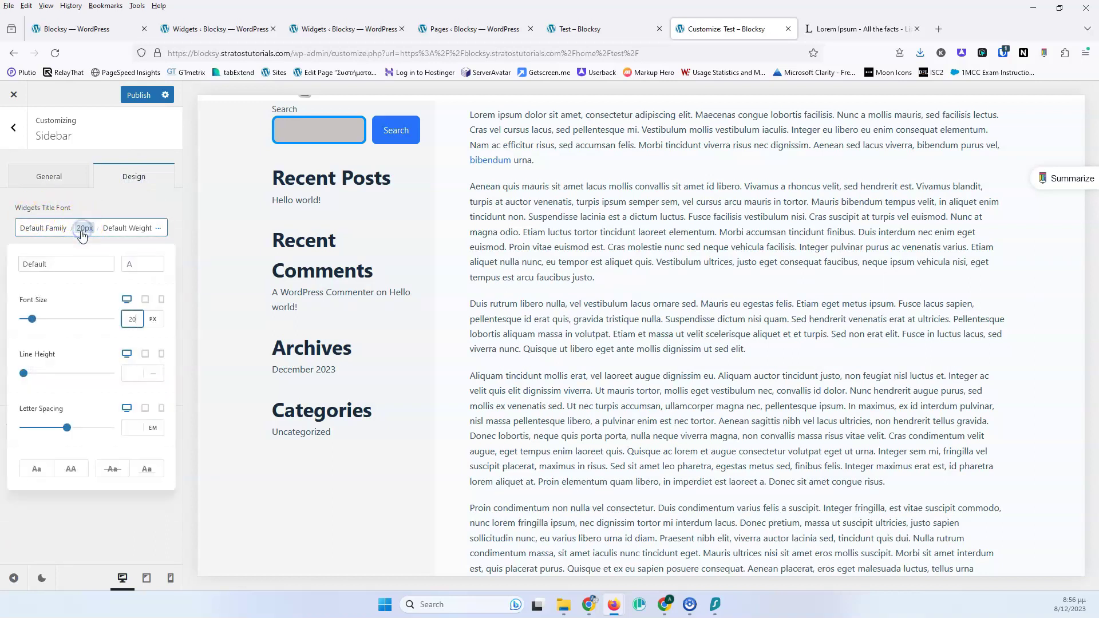
pyautogui.press('Down')
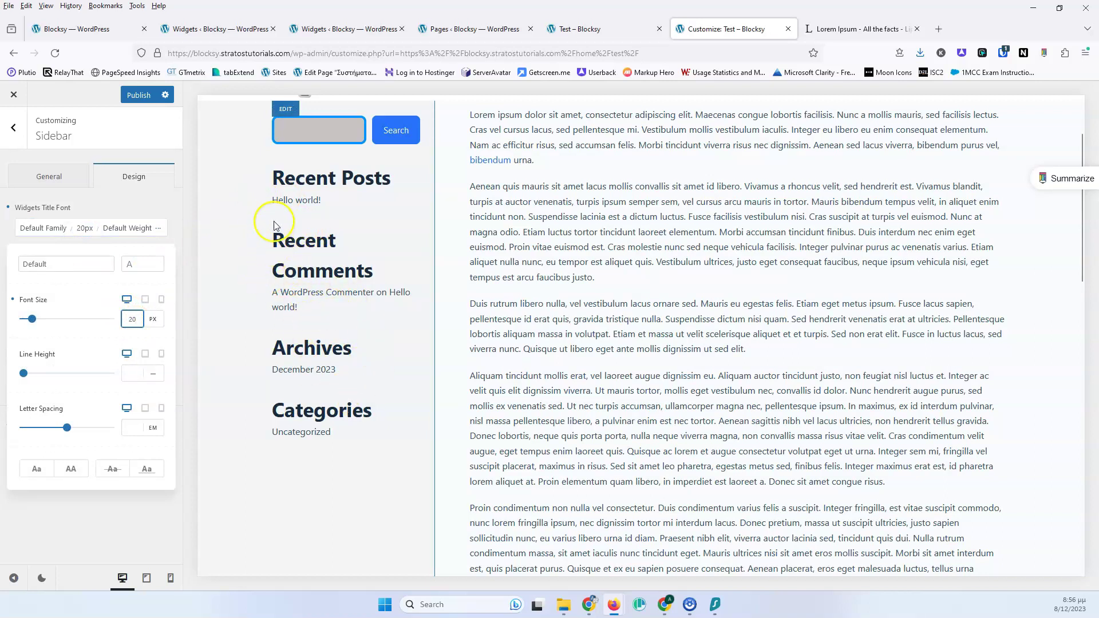
pyautogui.click(117, 202)
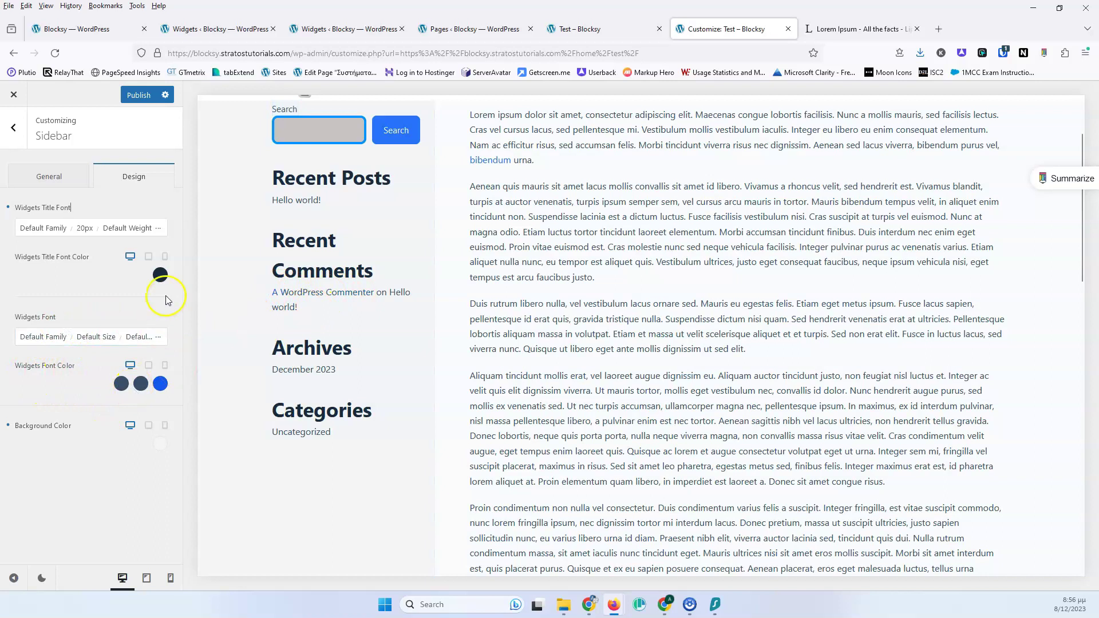
# Step: Set the widget title font colour to red and publish the changes
pyautogui.click(160, 275)
pyautogui.moveTo(146, 322); pyautogui.dragTo(166, 302)
pyautogui.click(112, 280)
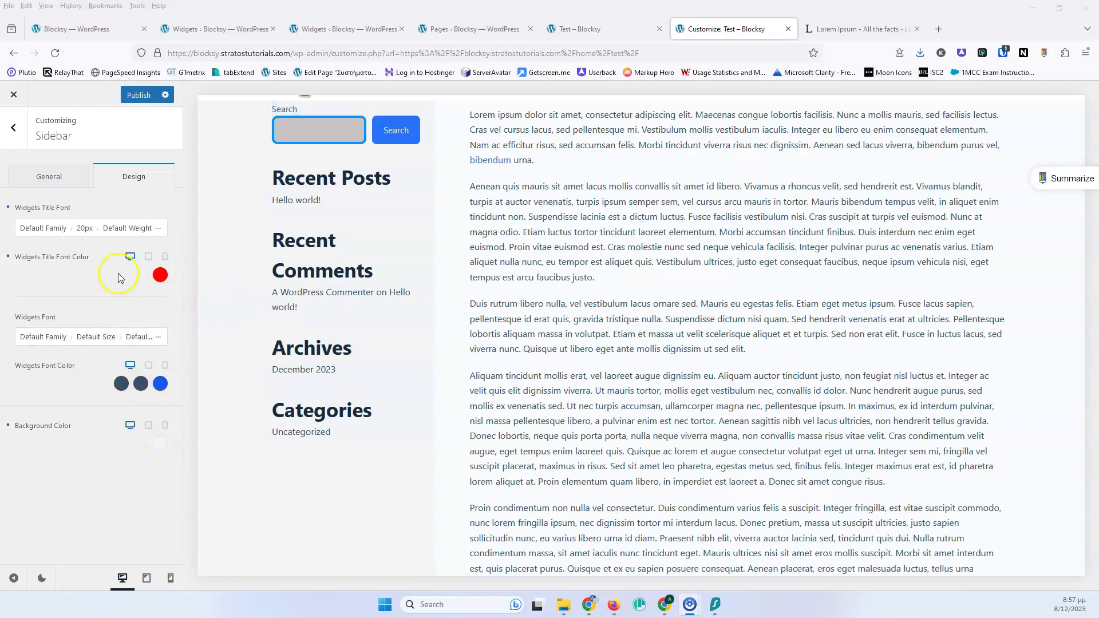
pyautogui.click(139, 95)
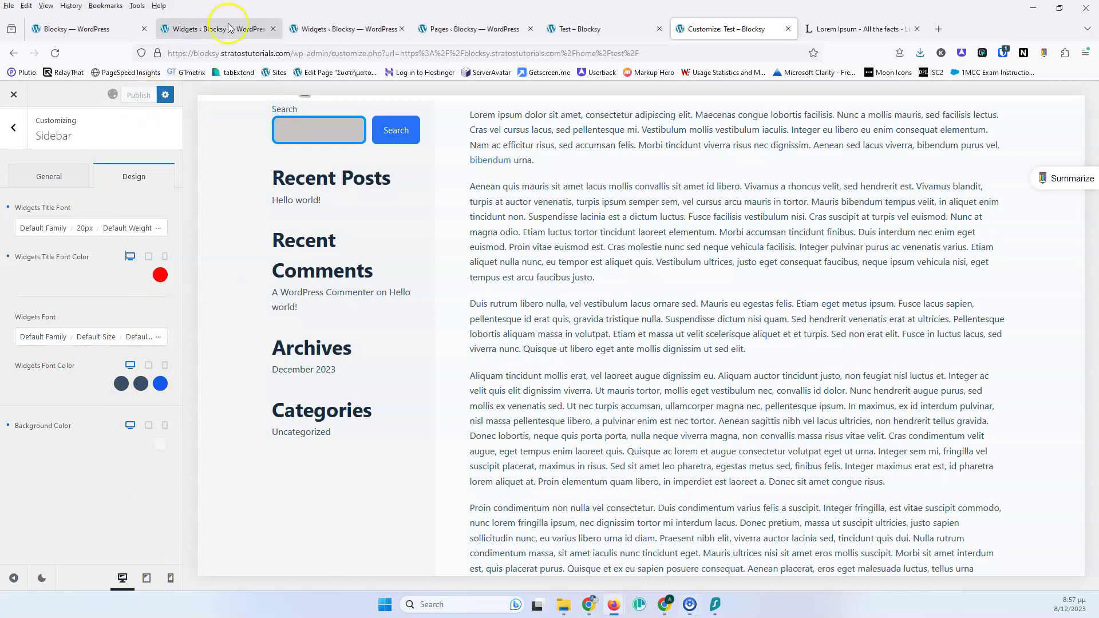
# Step: Go to the Widgets editor and expand the Main Sidebar to list its widgets
pyautogui.click(325, 32)
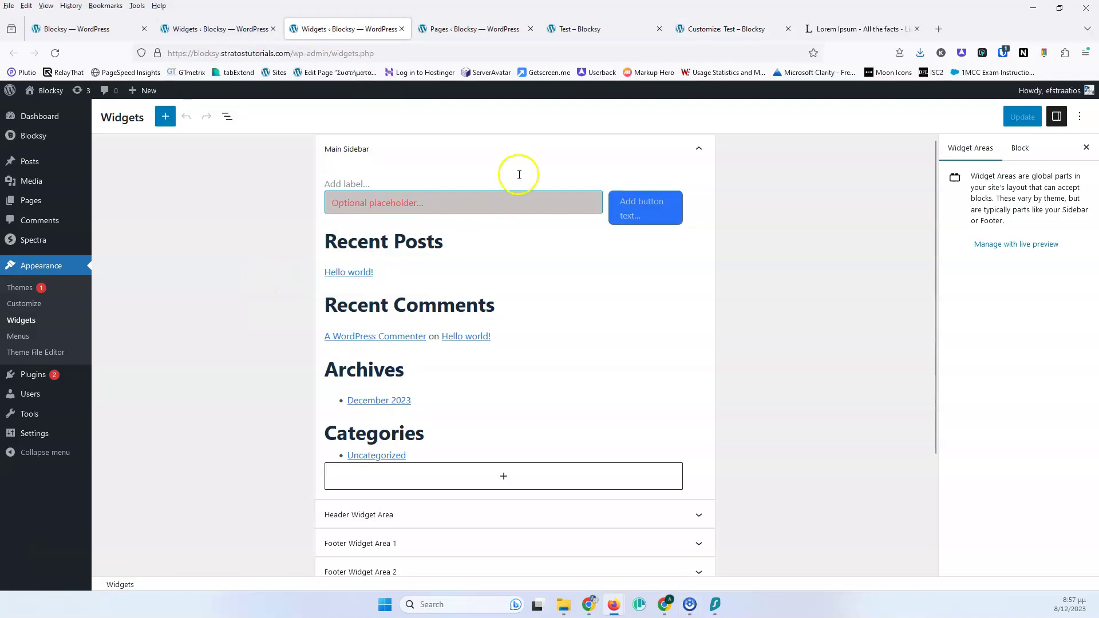
pyautogui.click(518, 150)
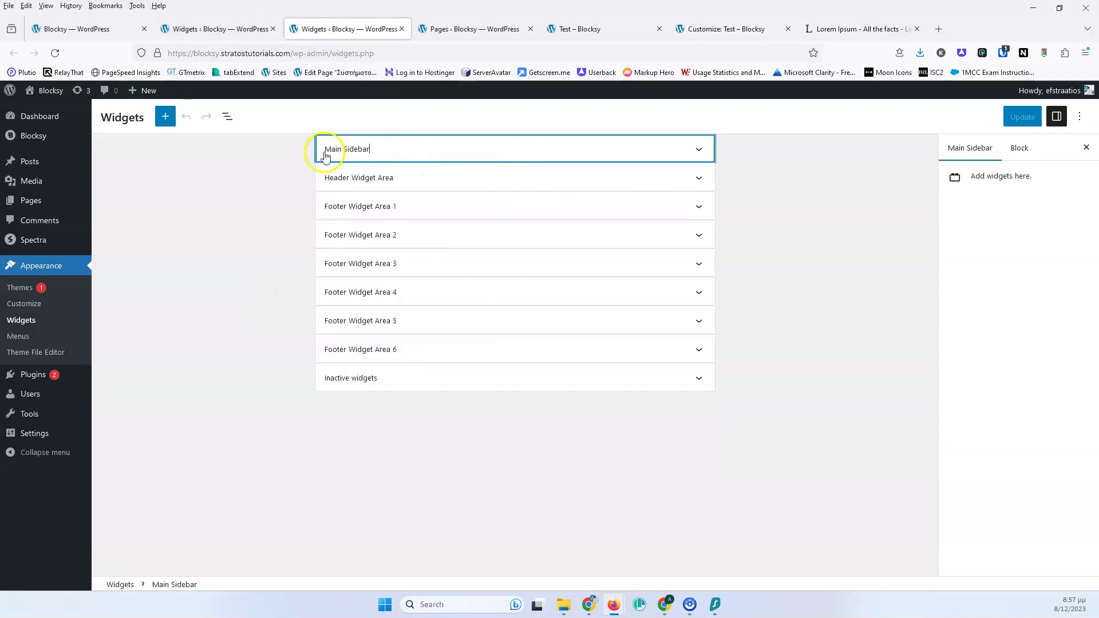
pyautogui.click(419, 150)
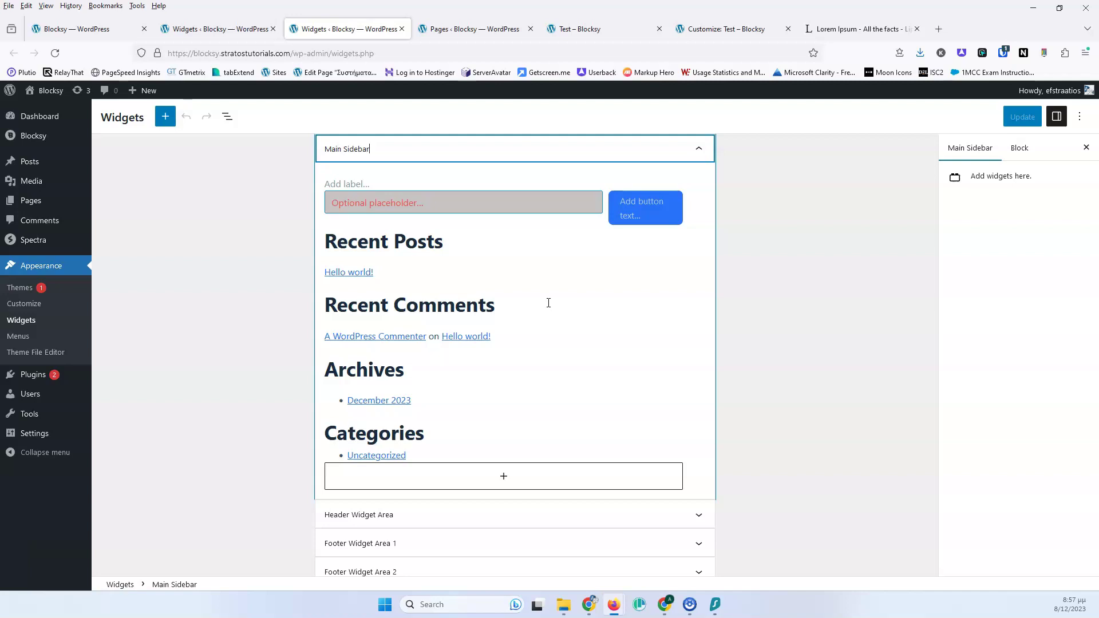
pyautogui.scroll(-3, 247, 349)
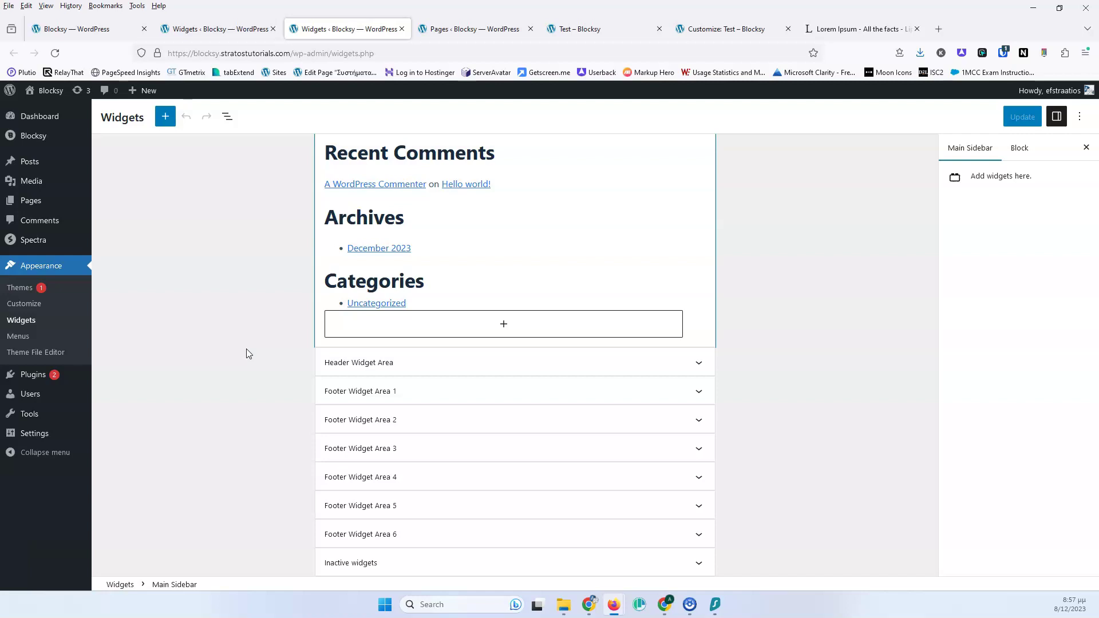
pyautogui.scroll(-1, 247, 353)
pyautogui.click(278, 376)
pyautogui.scroll(3, 276, 375)
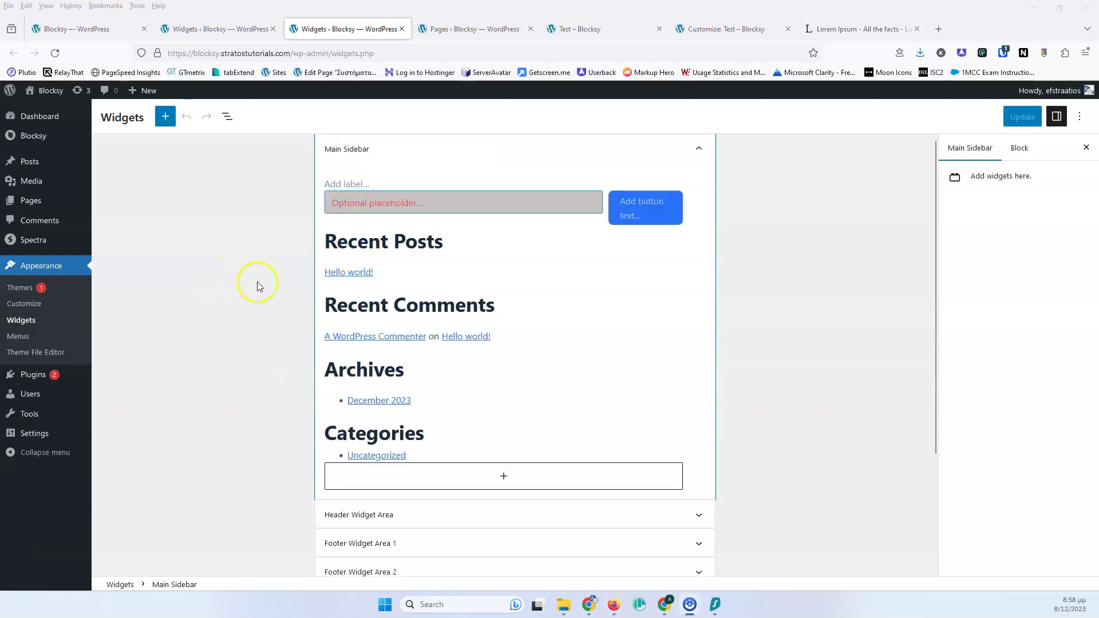
pyautogui.scroll(-2, 505, 321)
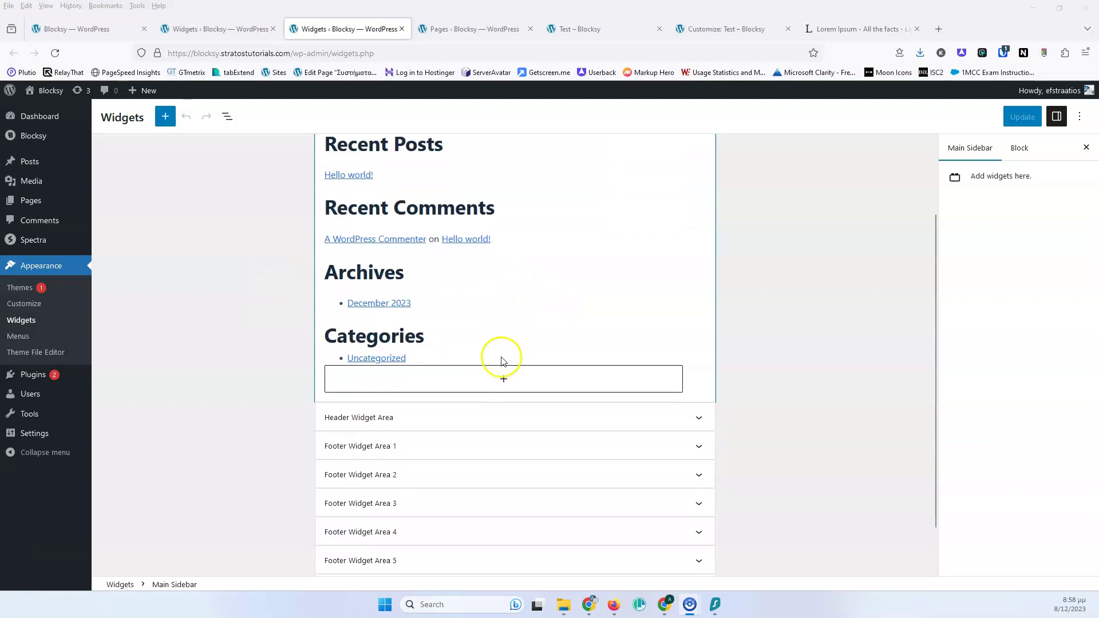
# Step: Insert a Spectra Call To Action block after Categories in the Main Sidebar
pyautogui.click(510, 379)
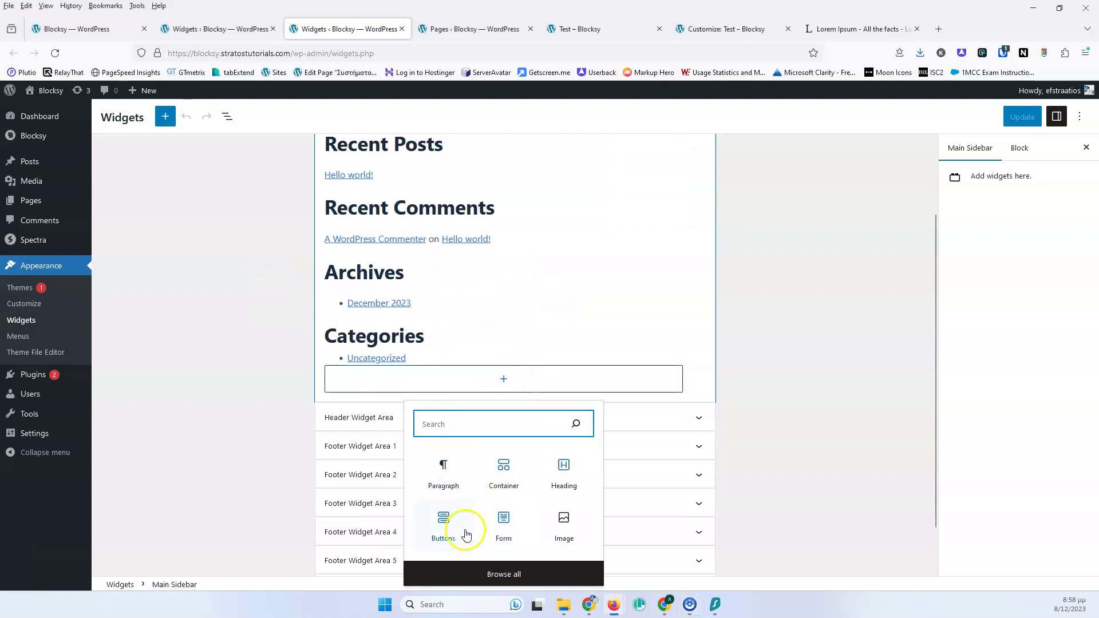
pyautogui.click(500, 572)
pyautogui.scroll(-10, 218, 289)
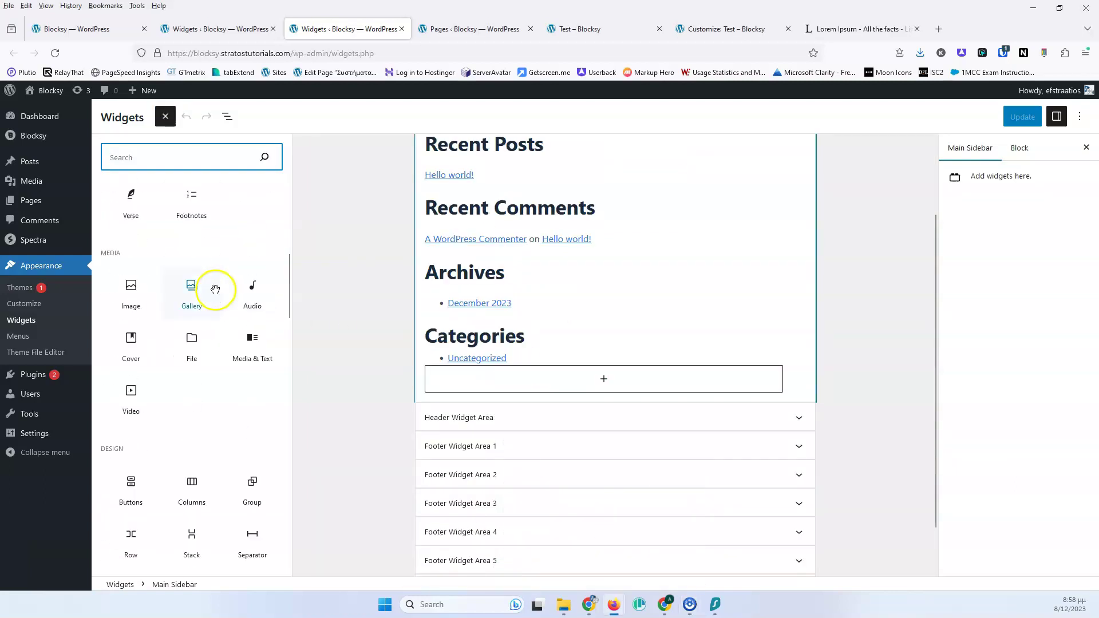
pyautogui.scroll(10, 215, 289)
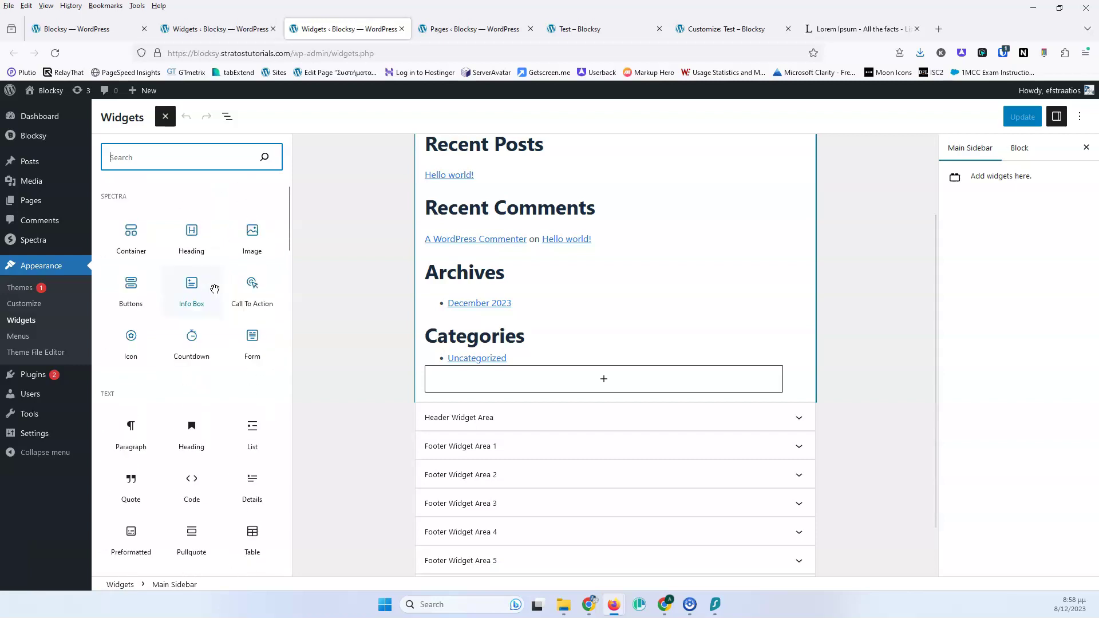
pyautogui.click(255, 286)
pyautogui.click(255, 286)
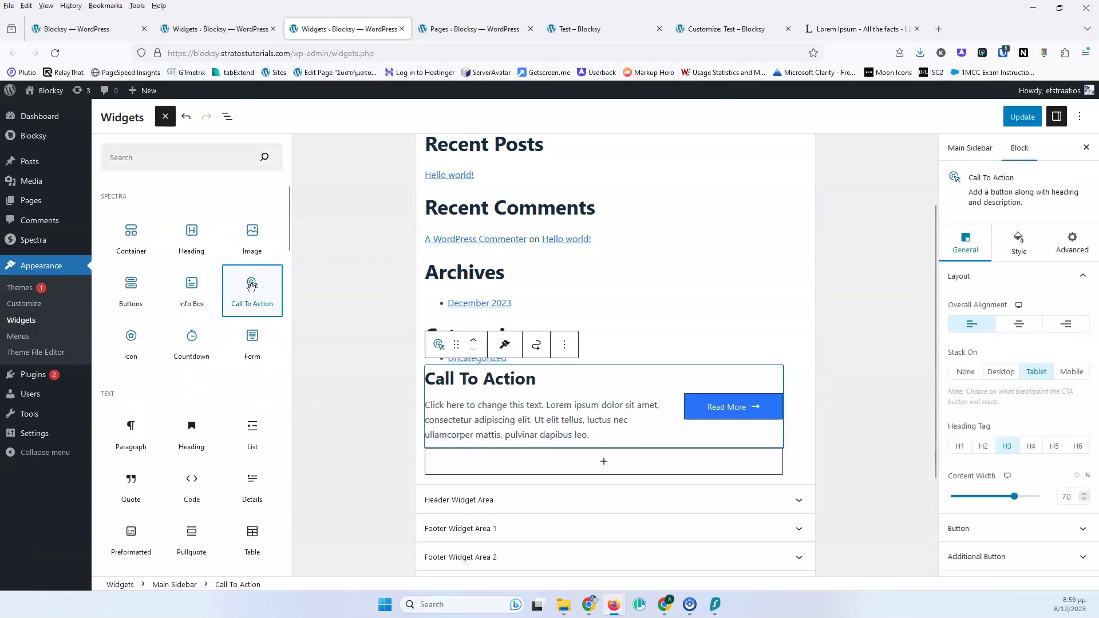
# Step: Save the widgets with Update and reload the live Test page
pyautogui.click(1022, 117)
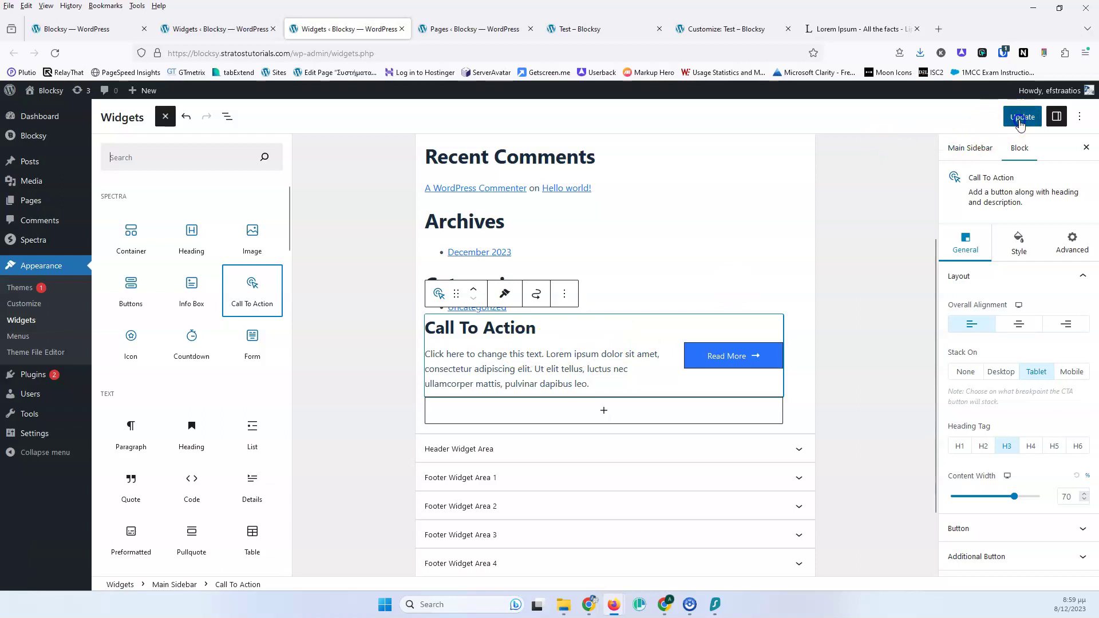
pyautogui.click(601, 28)
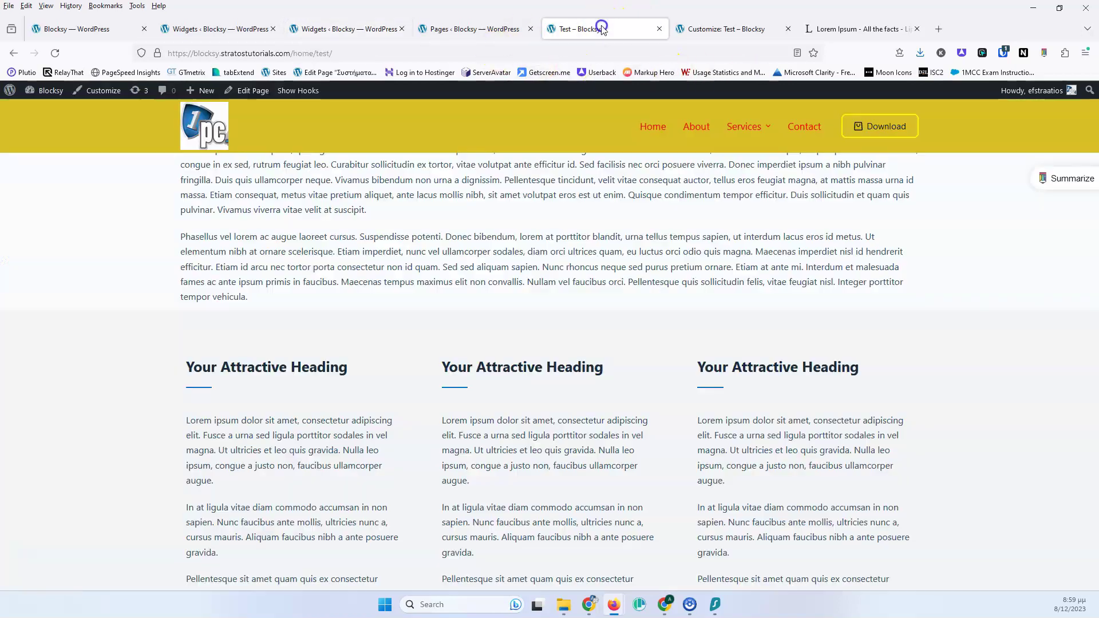
pyautogui.click(55, 53)
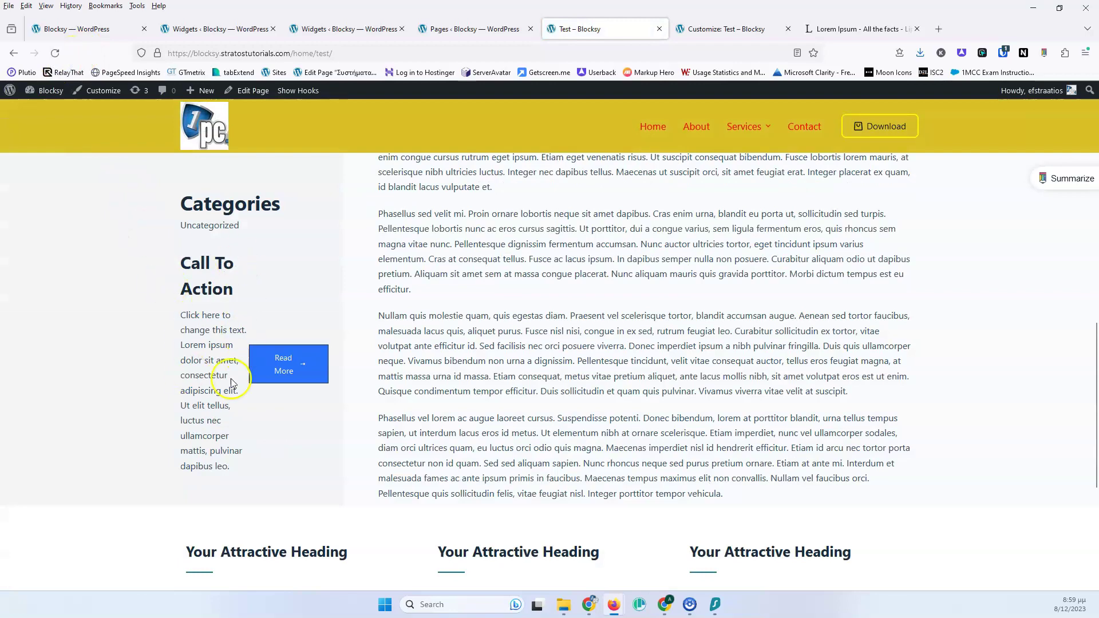